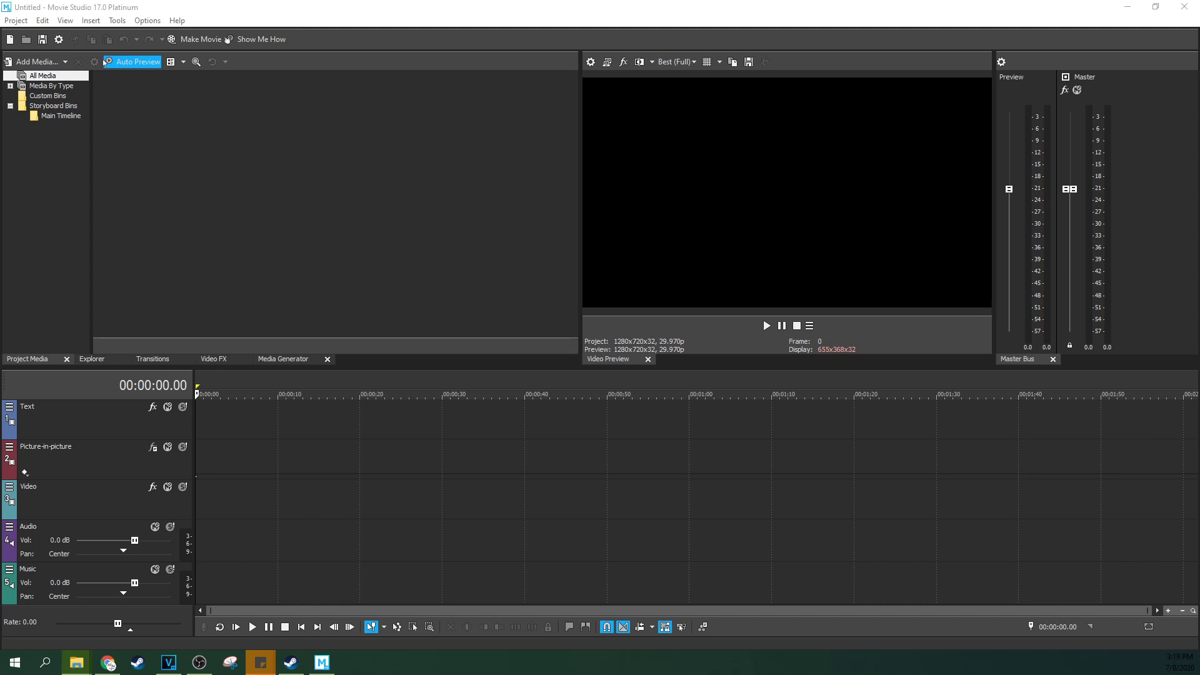
Import 20200708_135446.mp4 and C0340.MP4 into Project Media and delete the Picture-in-picture track
drag(1194, 419, 303, 193)
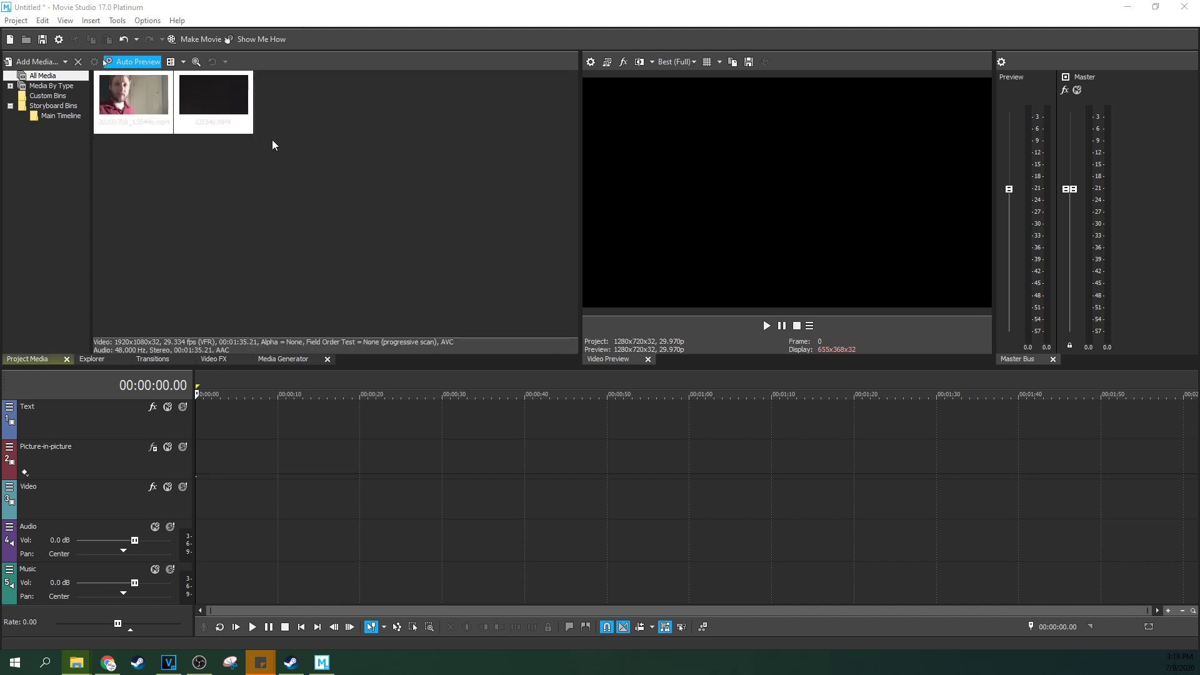
click(208, 142)
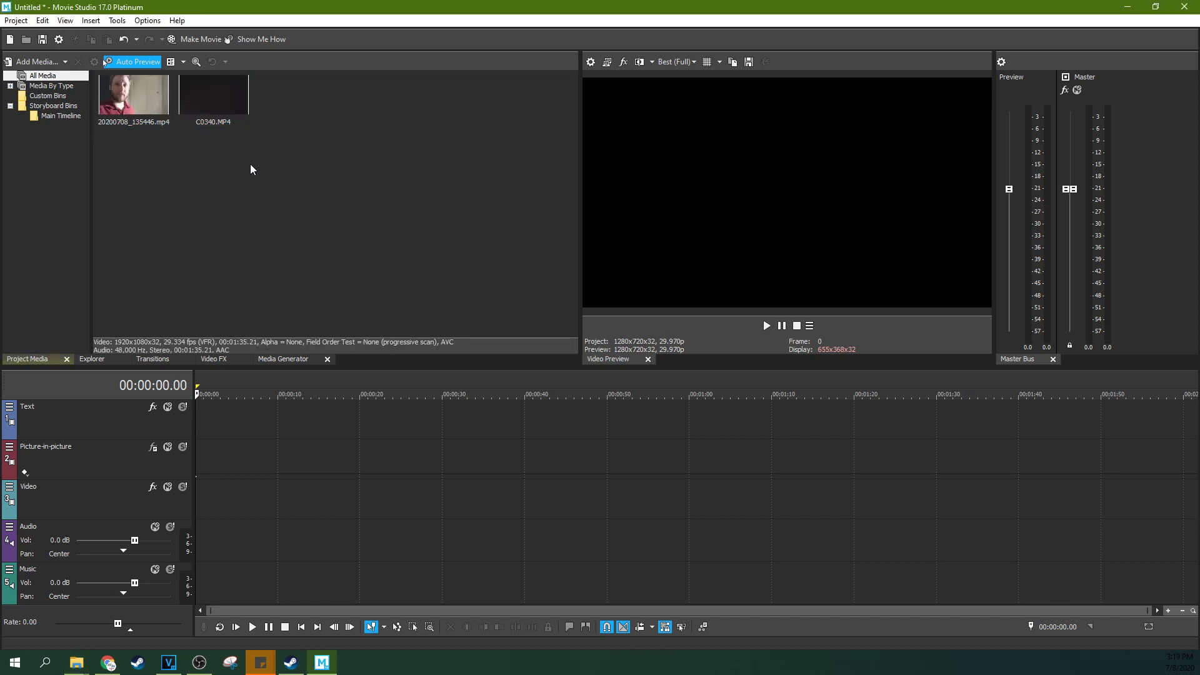
click(96, 475)
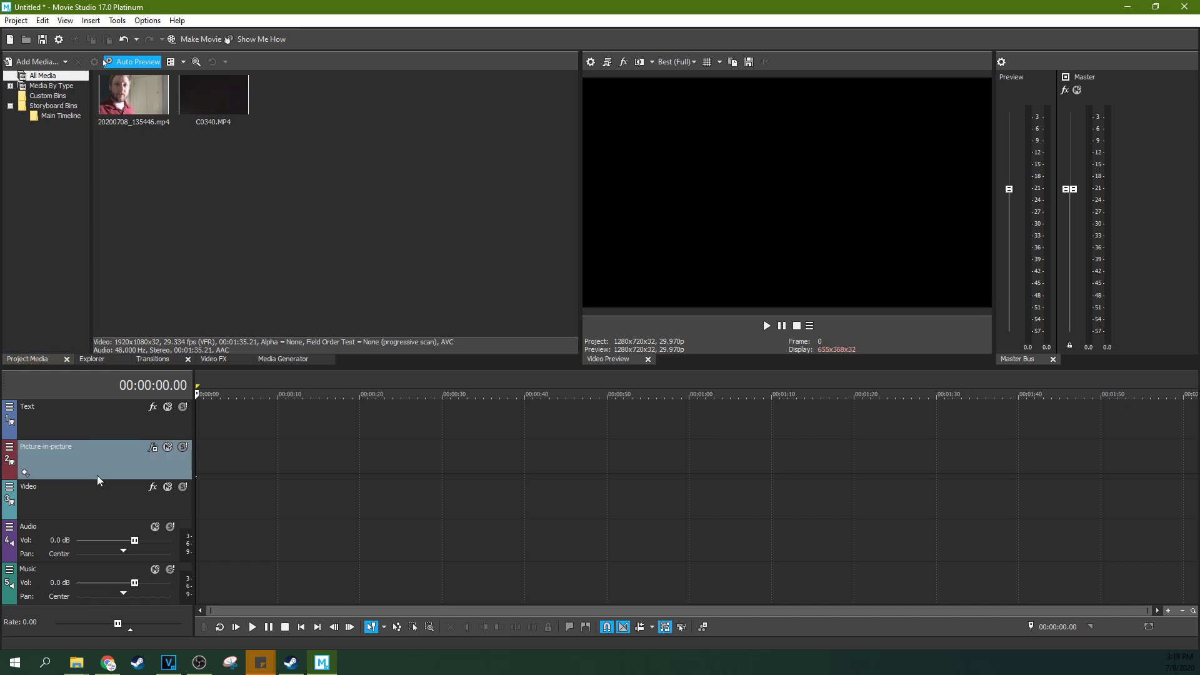
key(Delete)
Add 20200708_135446.mp4 to the Video track, undo it, and drop C0340.MP4 there instead
click(96, 470)
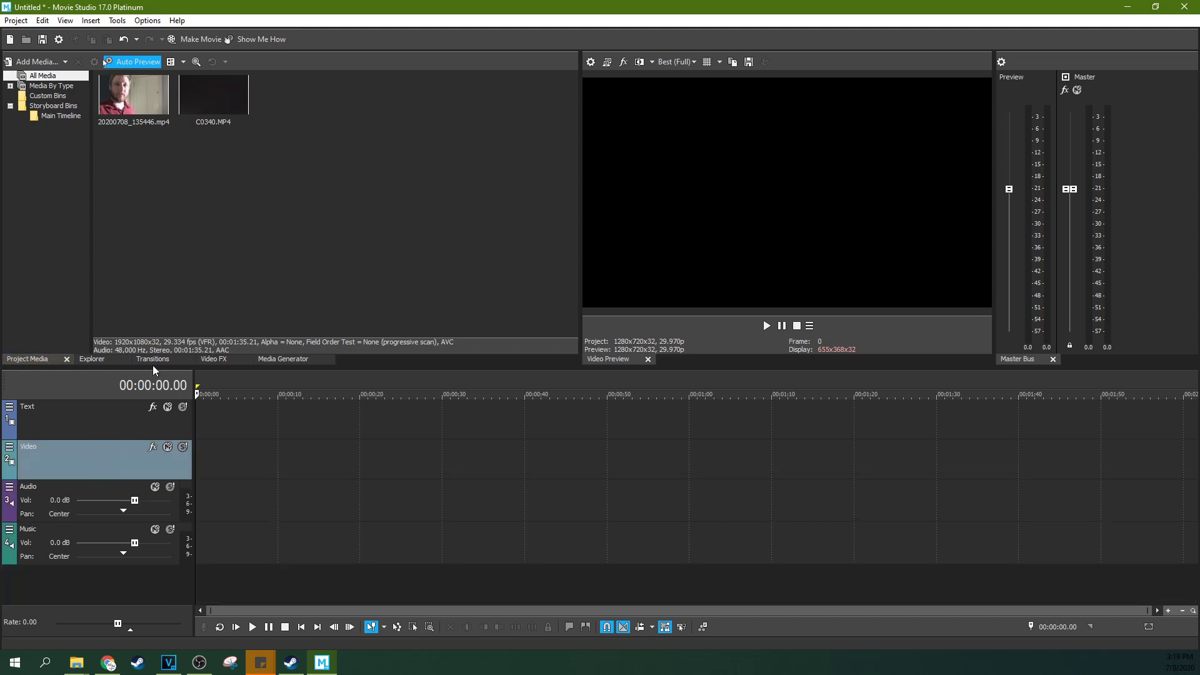
drag(149, 115, 173, 466)
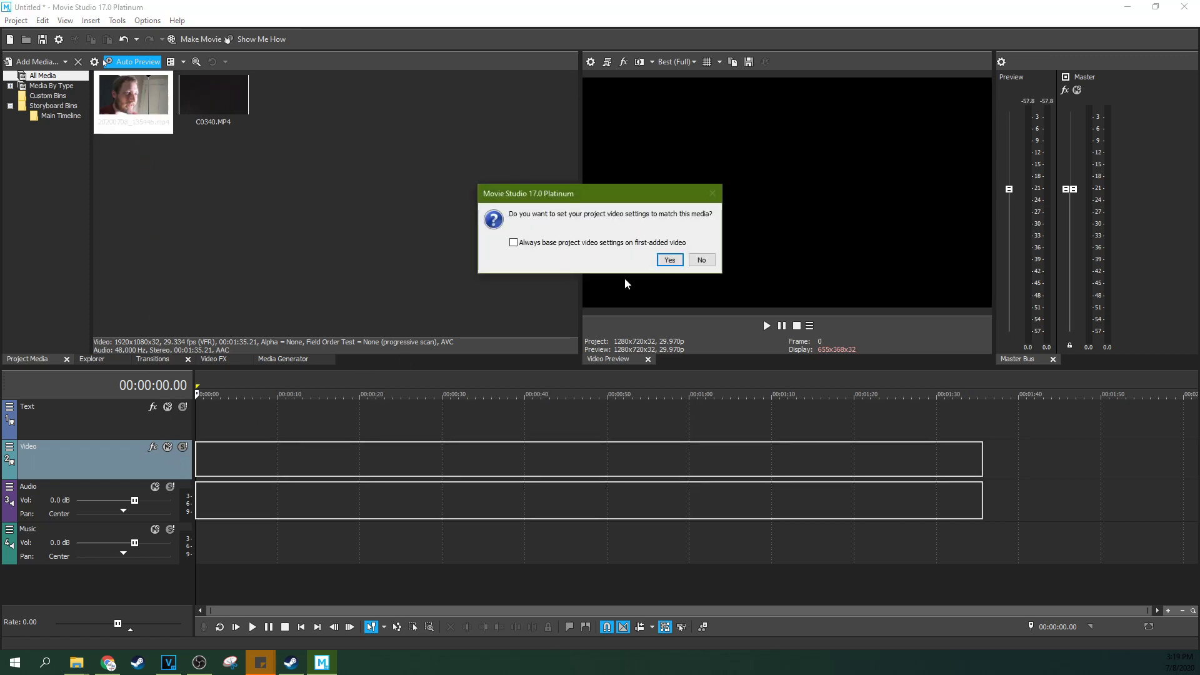
click(670, 260)
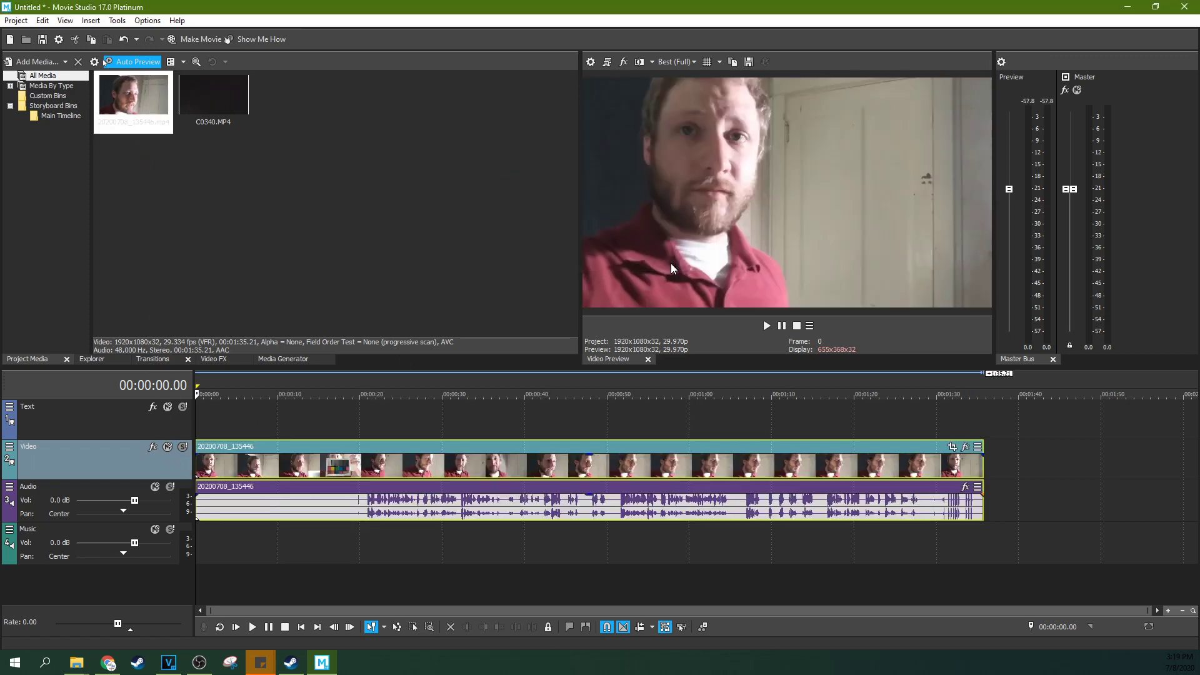
key(ctrl+z)
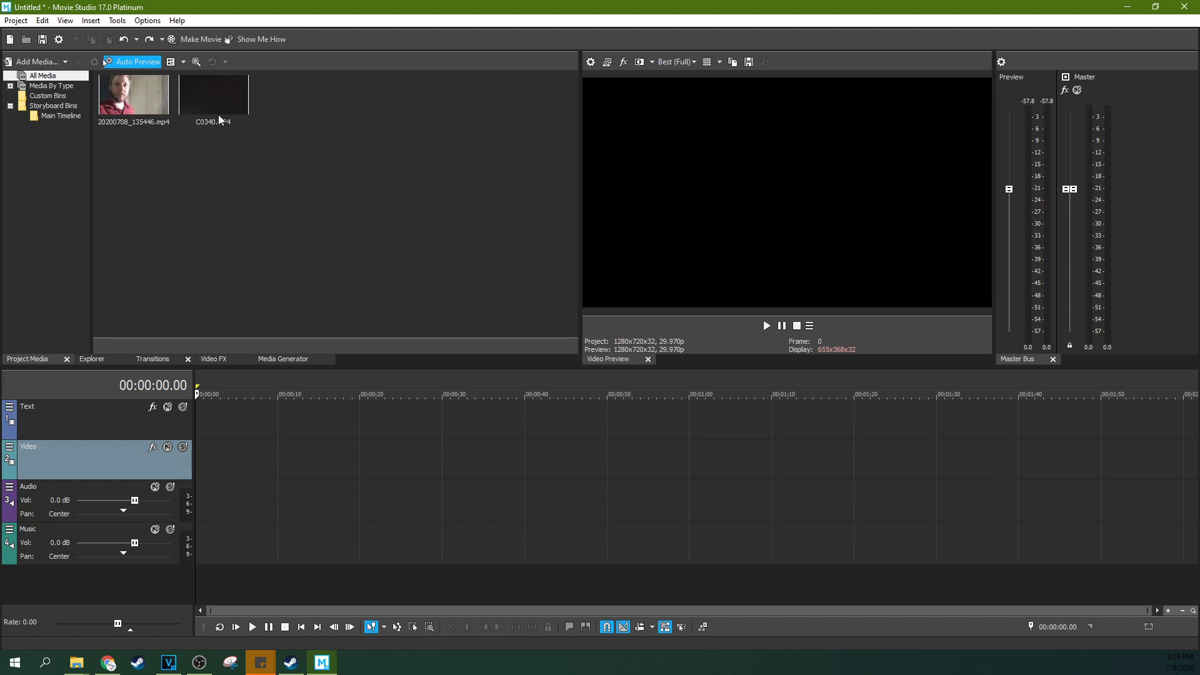
drag(219, 119, 190, 491)
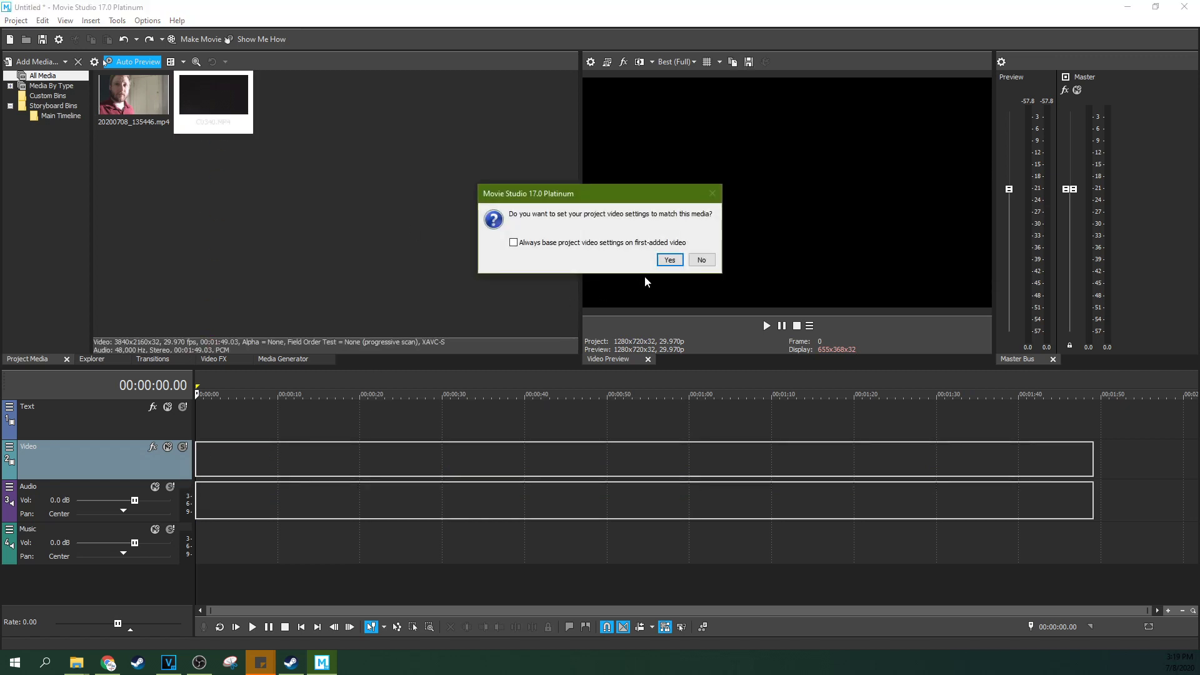
Match project video settings to C0340 and preview its footage at several points
click(670, 260)
click(393, 488)
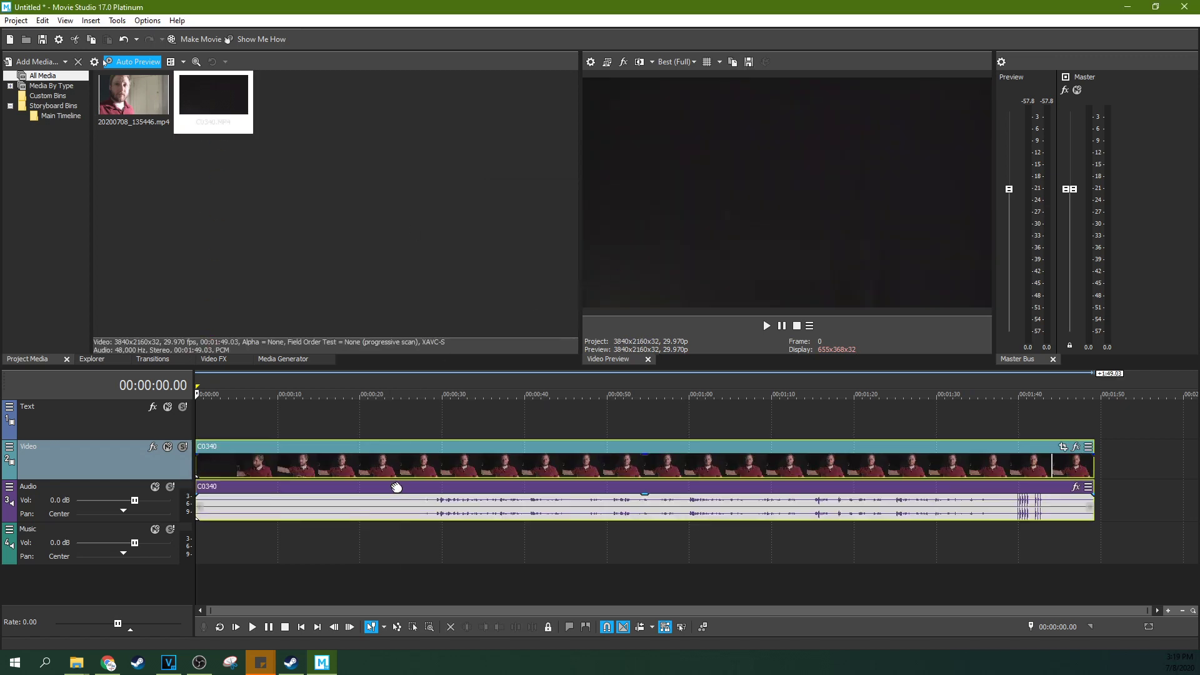
click(440, 475)
click(534, 474)
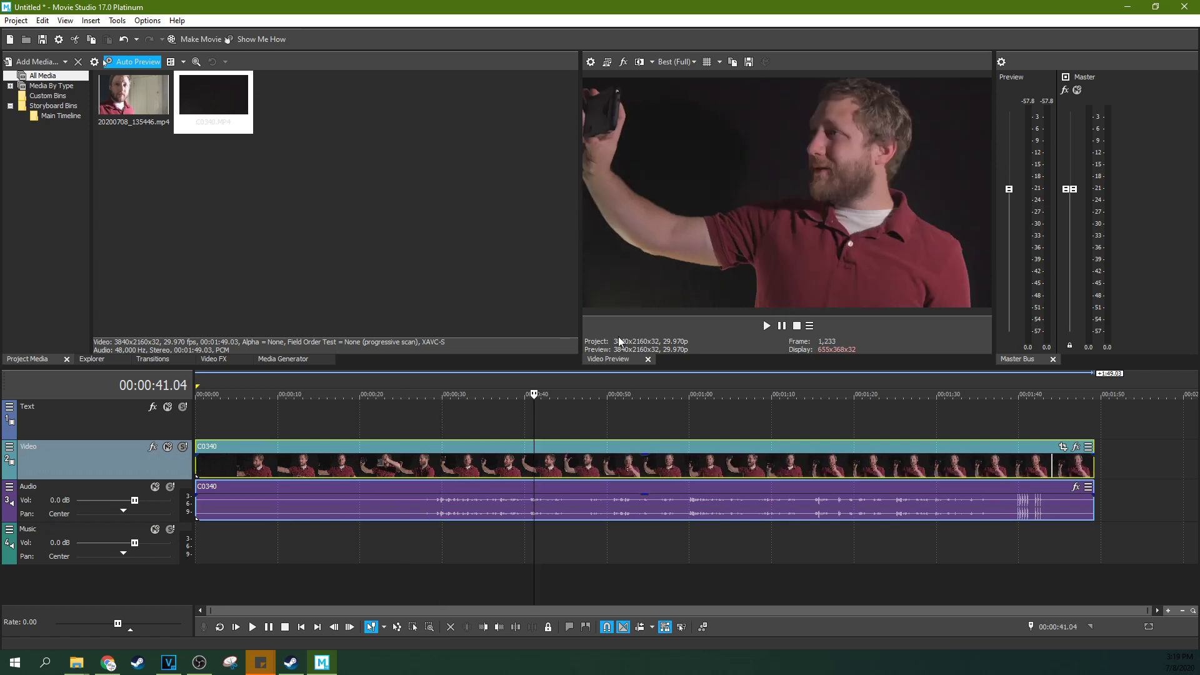
click(456, 469)
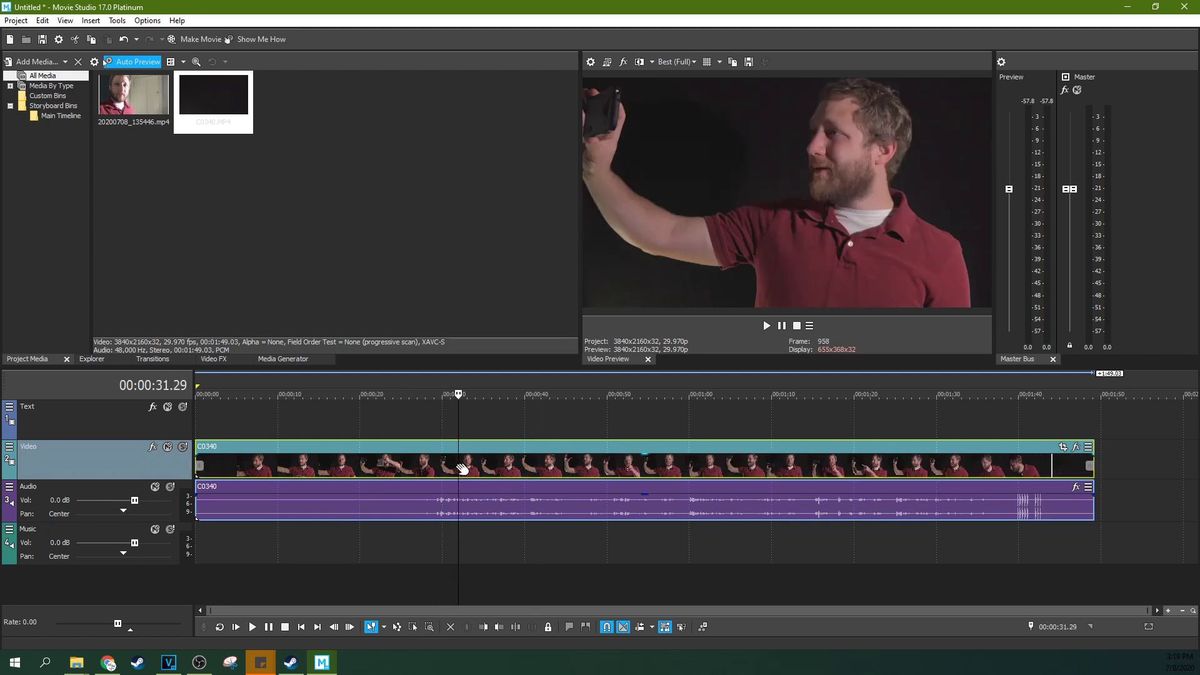
click(509, 470)
Add 20200708_135446.mp4 to the timeline, its video on the Text track and audio on Music
drag(132, 127, 205, 419)
mouse_move(217, 541)
mouse_down()
mouse_move(219, 522)
mouse_move(219, 544)
mouse_up()
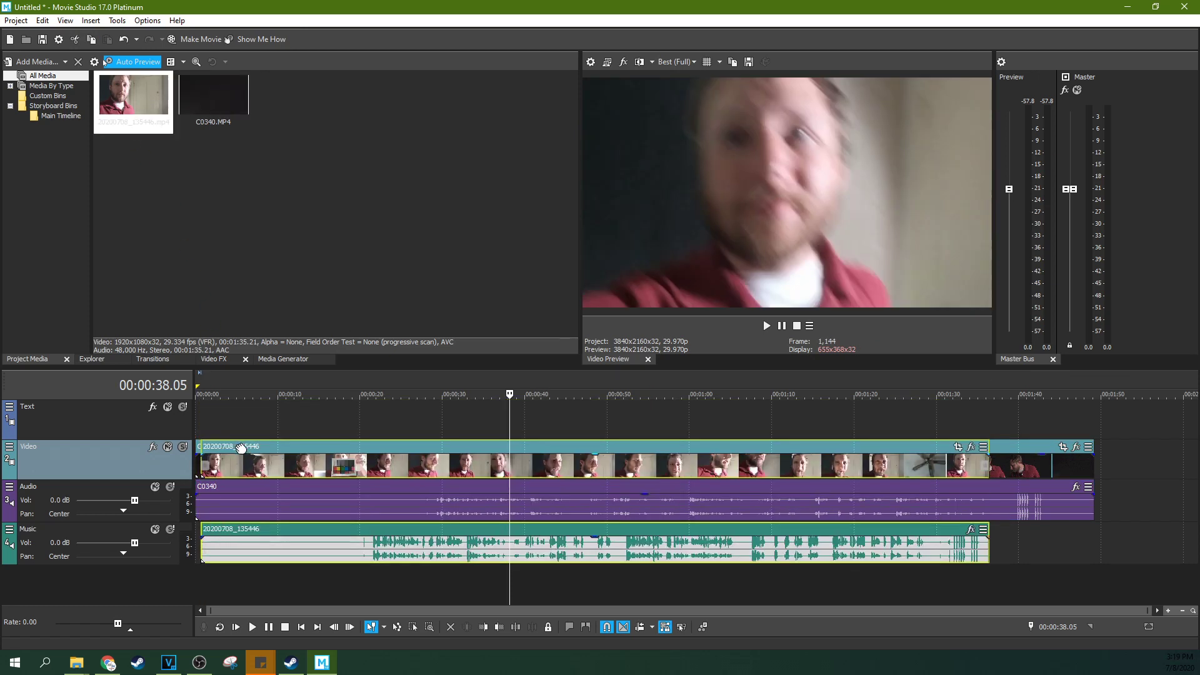
click(238, 447)
drag(262, 447, 266, 418)
Preview around 00:00:11 and shift 20200708_135446 left to roughly line up with C0340
click(270, 427)
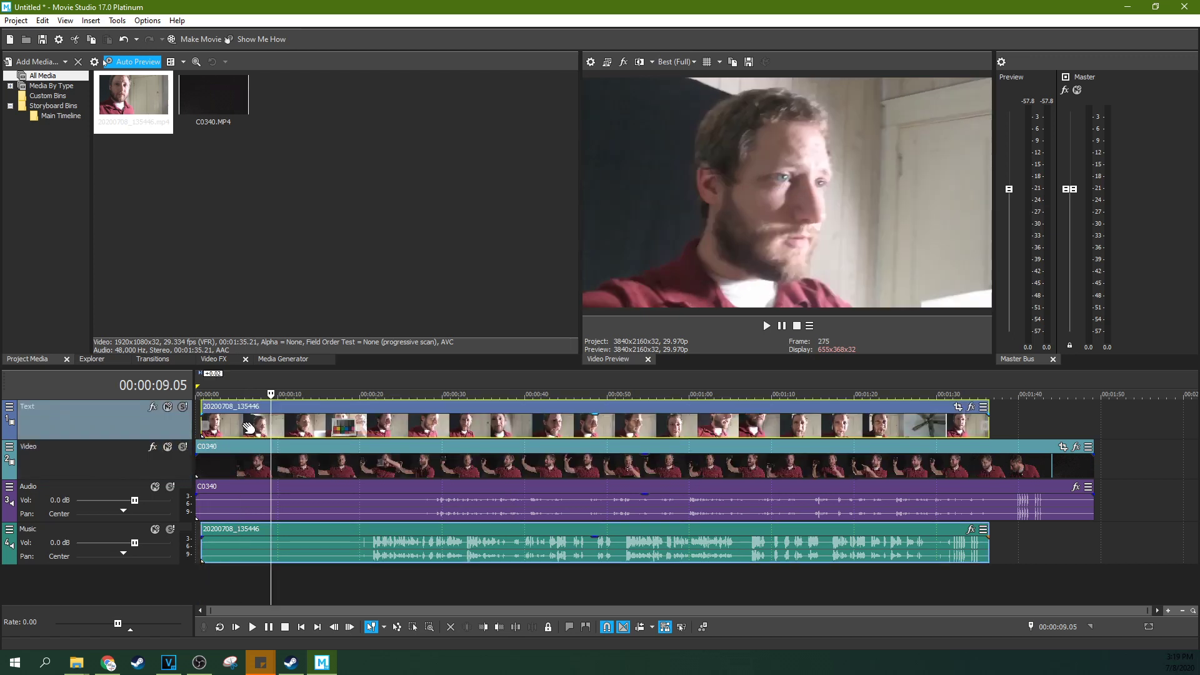
click(244, 534)
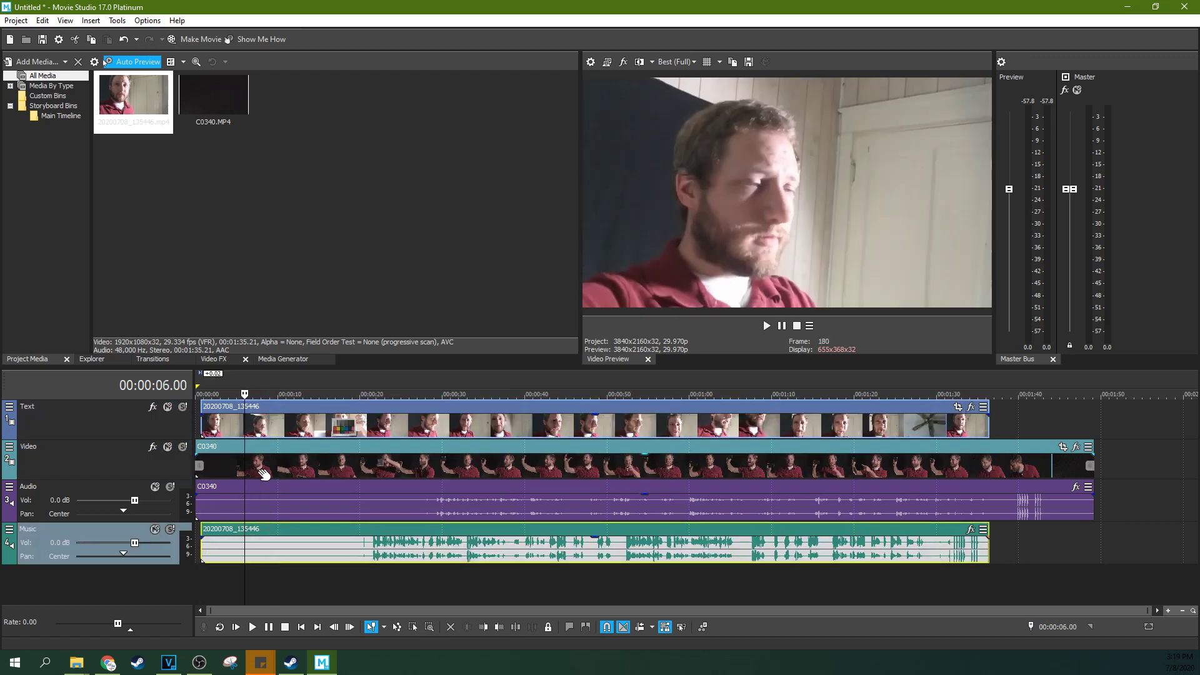
click(291, 425)
drag(313, 407, 304, 431)
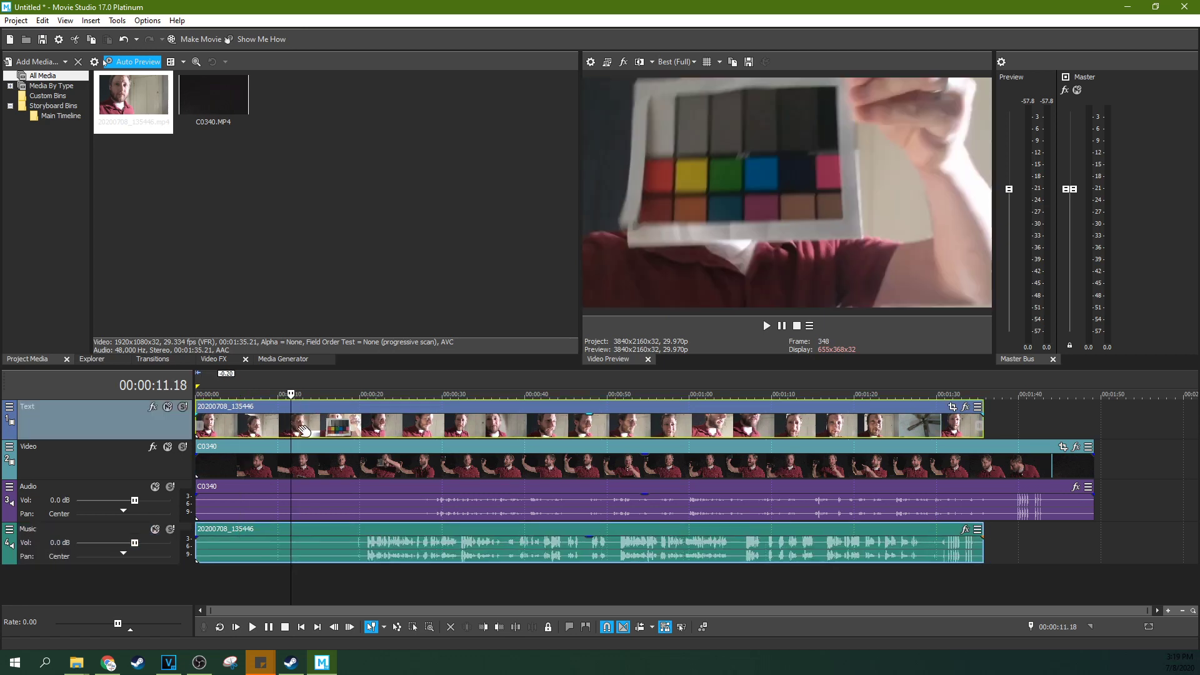
click(494, 439)
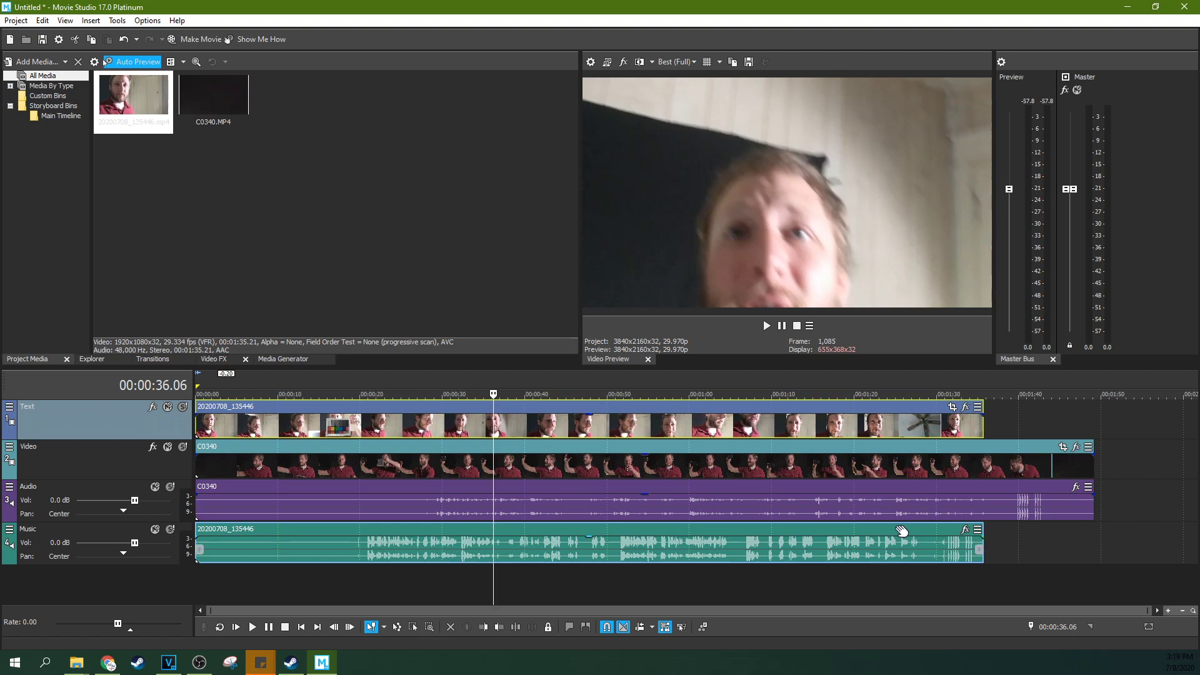
Zoom in near 01:39 and play the audio to locate the clap
click(1016, 505)
scroll(1016, 505, up, 8)
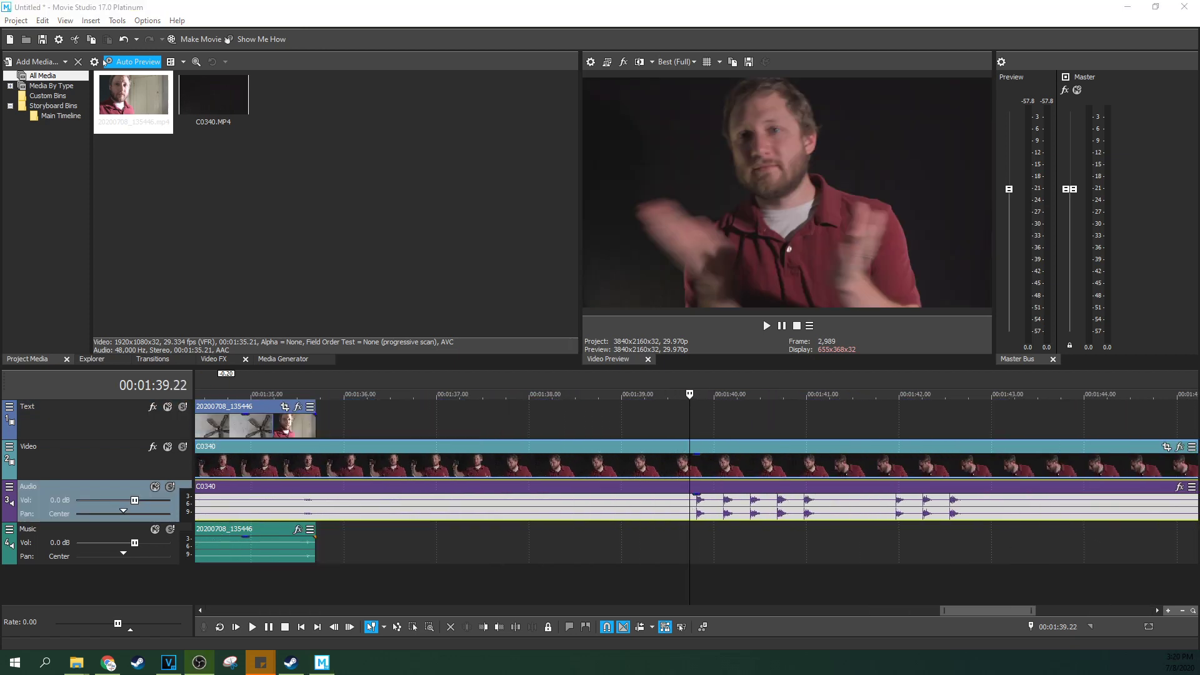
click(665, 507)
key(space)
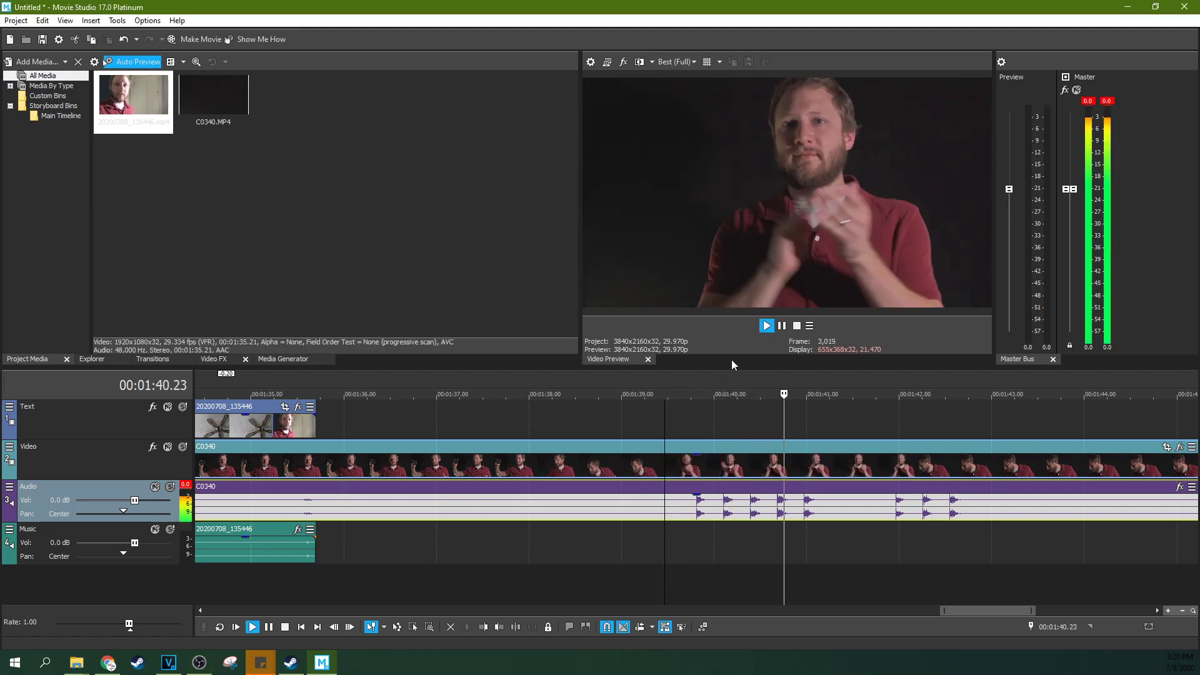
key(space)
scroll(529, 537, down, 3)
Slide the 20200708_135446 clips right so their clap matches C0340 at 01:39.24, fine-tuning the Music clip
click(360, 531)
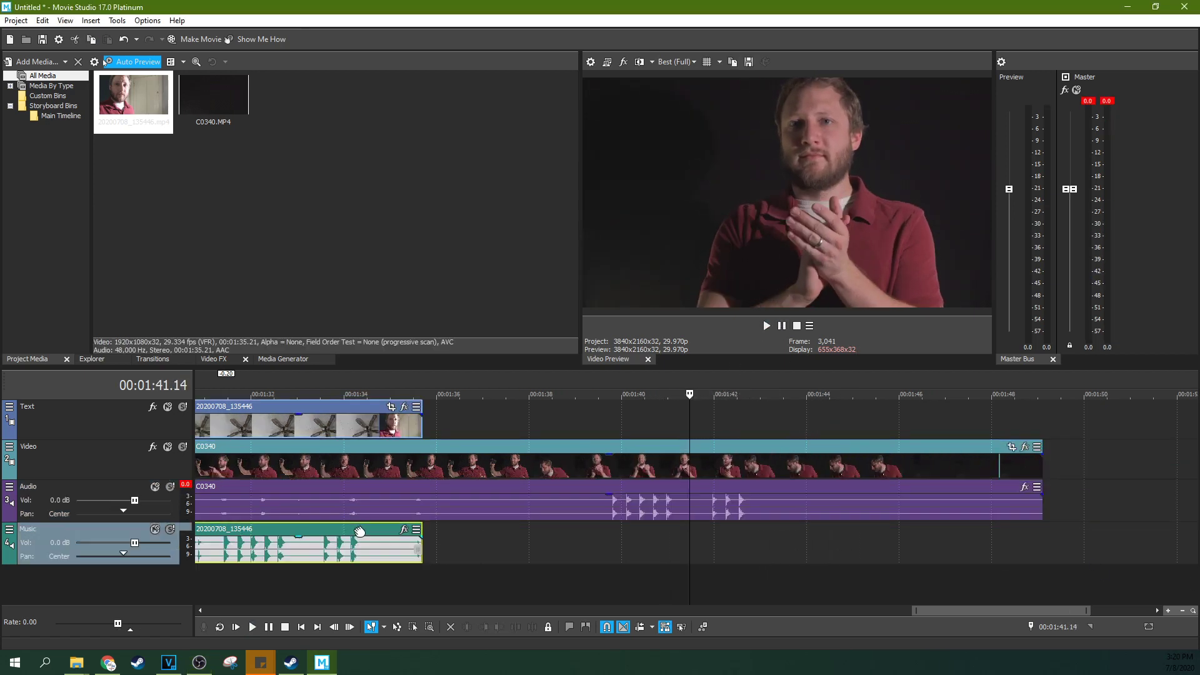
drag(360, 532, 743, 529)
click(616, 535)
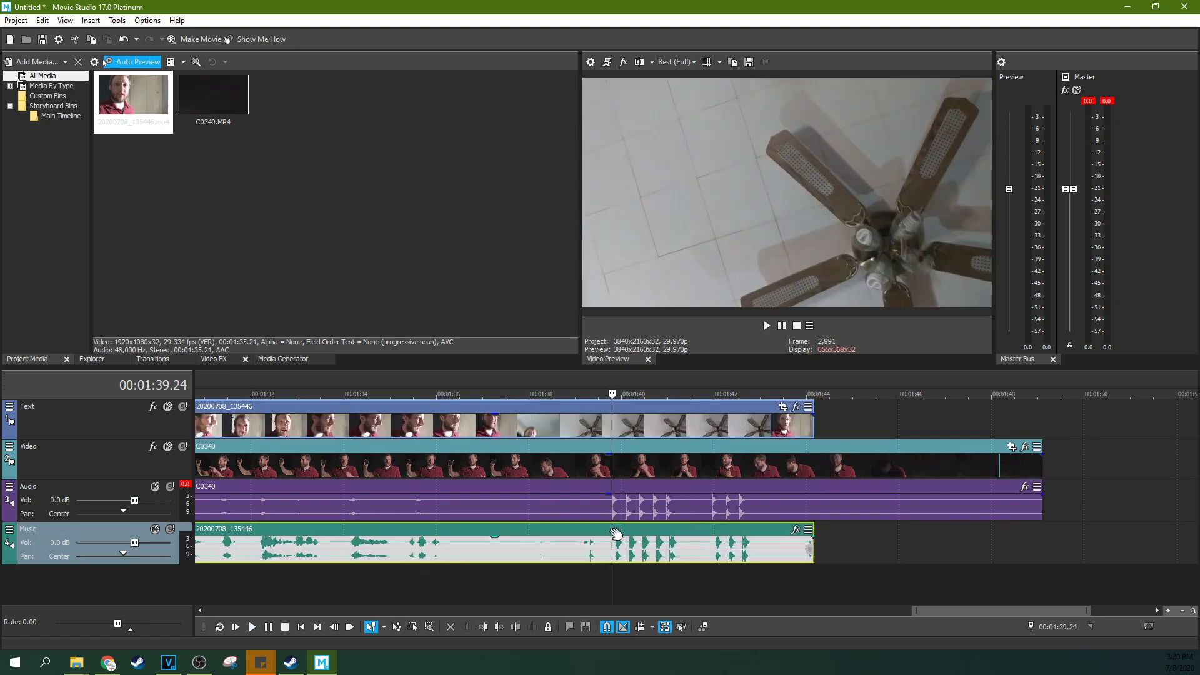
scroll(612, 529, up, 10)
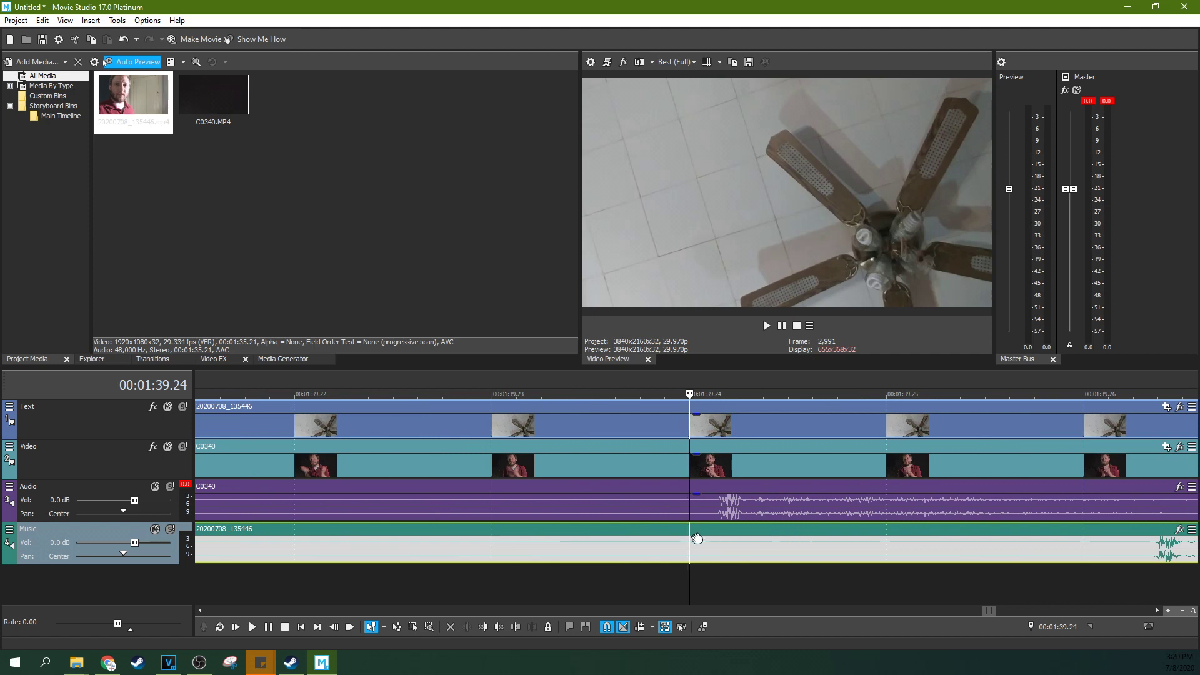
drag(696, 538, 445, 533)
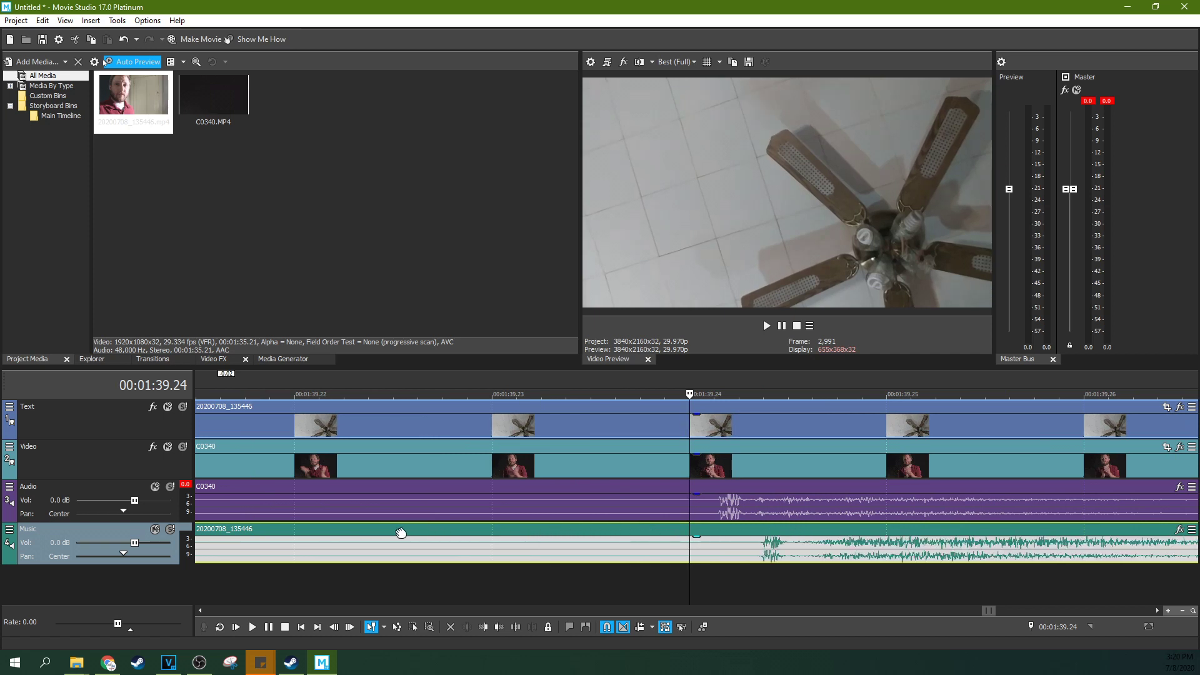
mouse_move(367, 533)
mouse_down()
mouse_move(268, 535)
mouse_move(410, 536)
mouse_move(276, 538)
mouse_move(380, 541)
mouse_up()
Step frame by frame on the C0340 audio to verify sync, then zoom out to the whole project
click(728, 516)
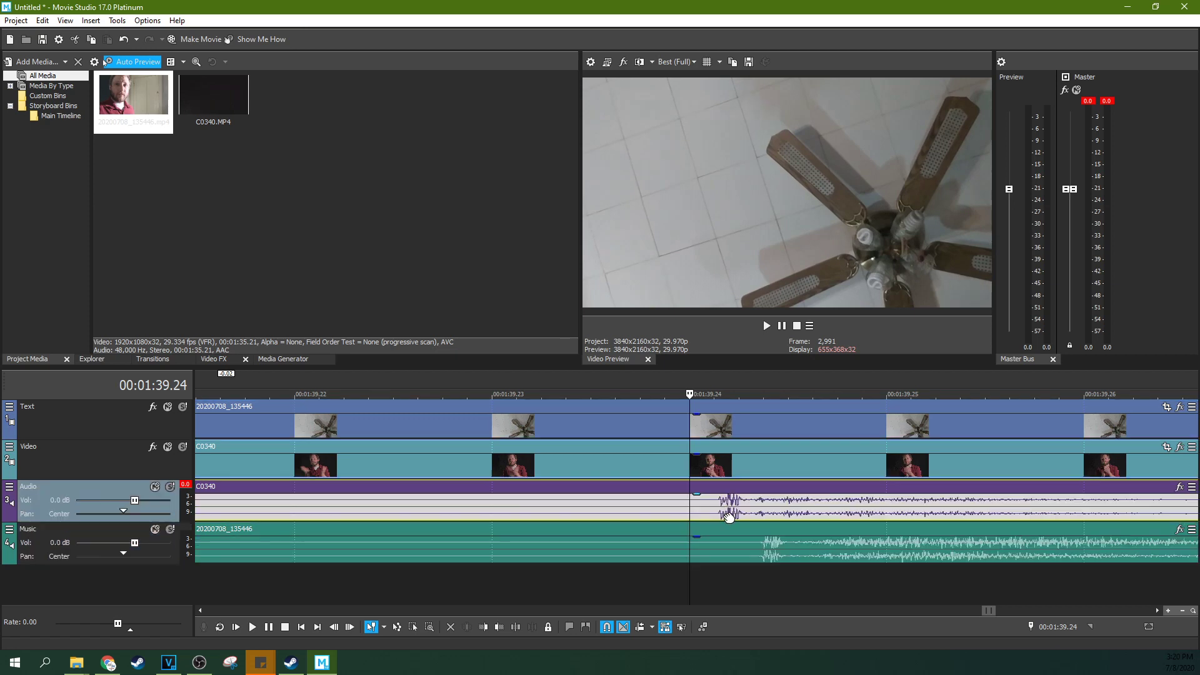
key(Right)
scroll(731, 518, down, 4)
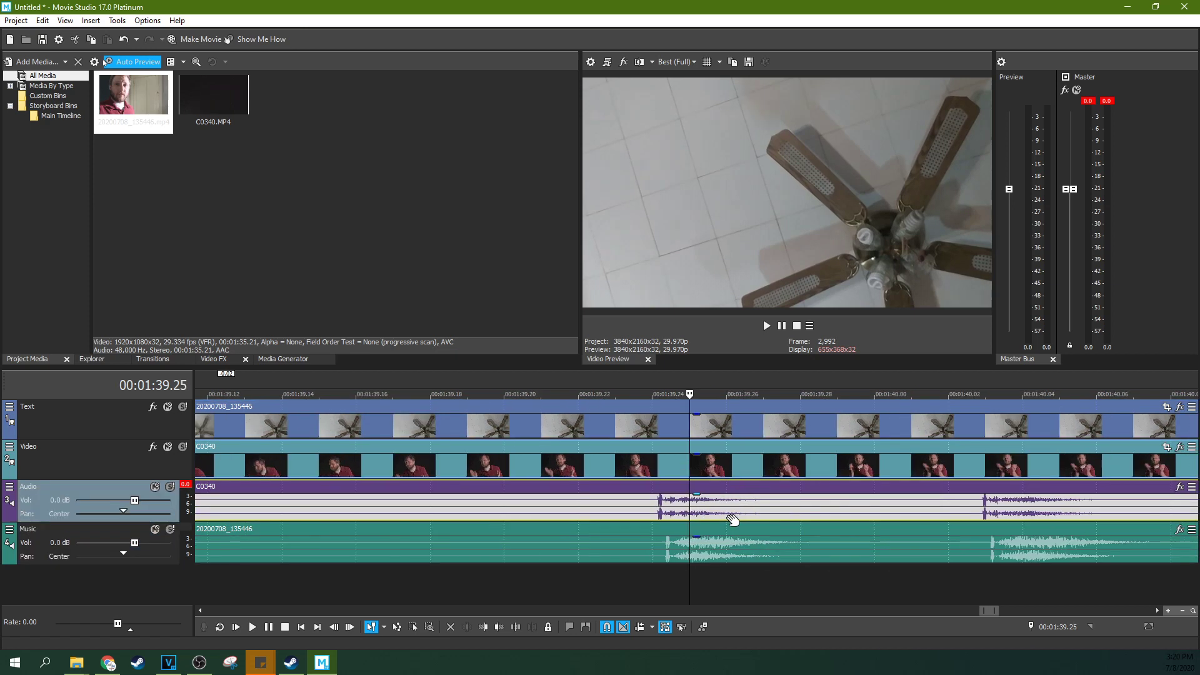
key(Left)
scroll(656, 509, up, 4)
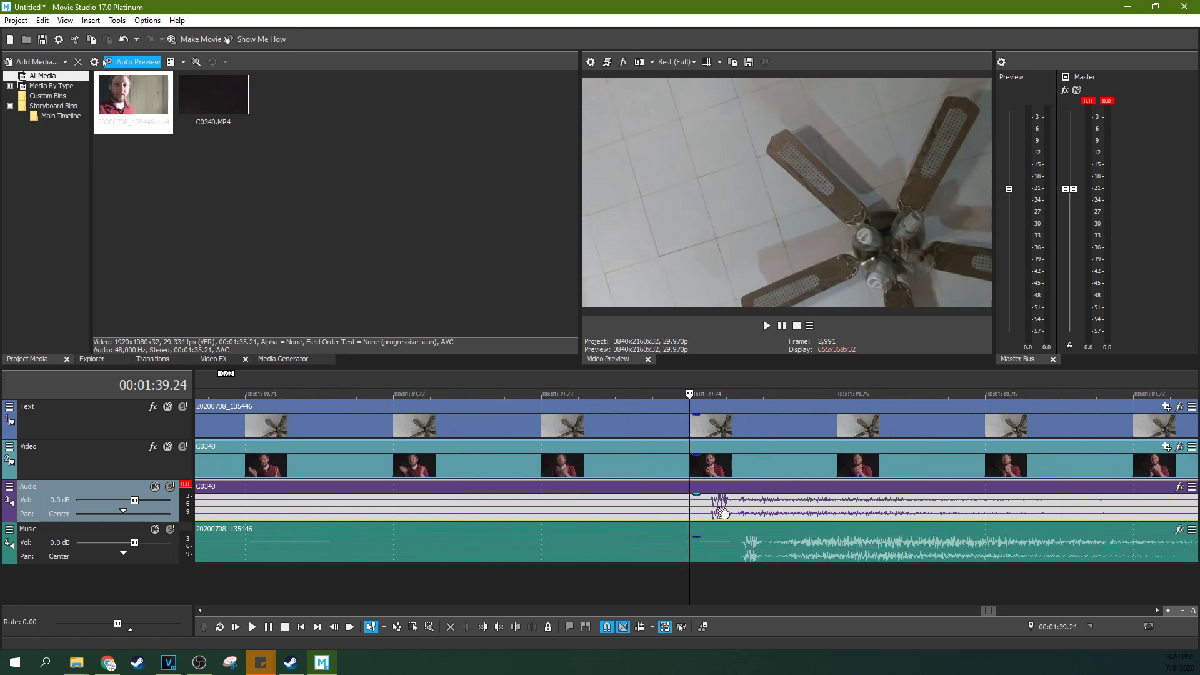
scroll(728, 508, down, 4)
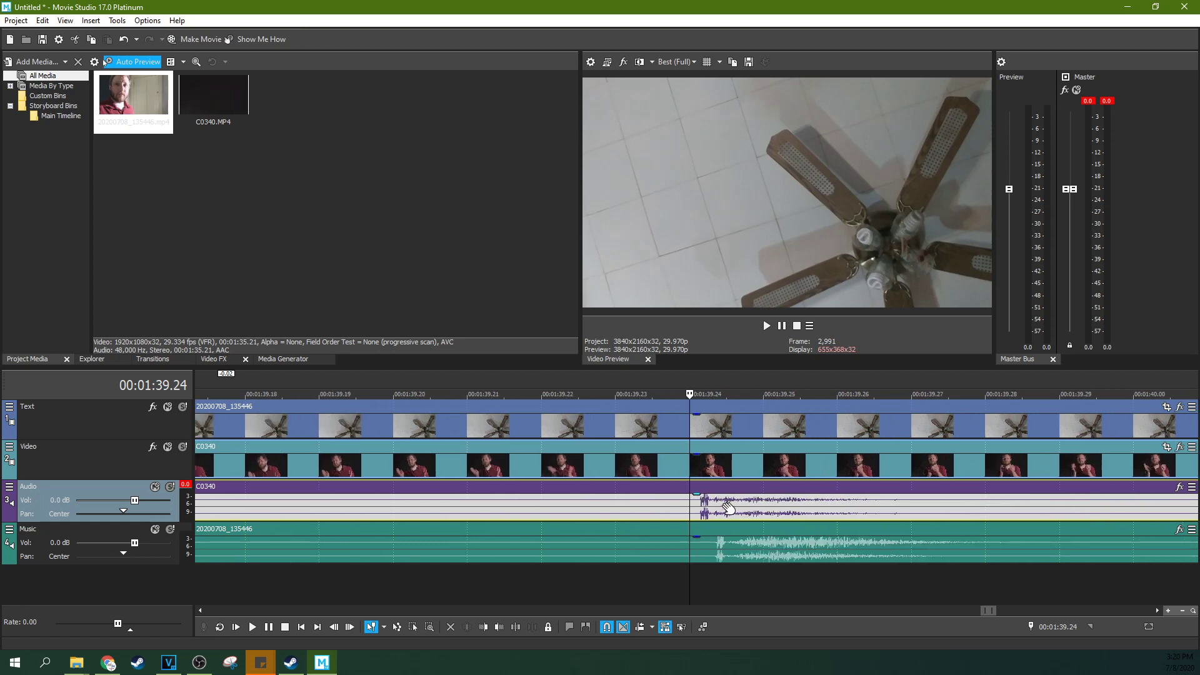
scroll(728, 507, up, 4)
scroll(728, 508, down, 6)
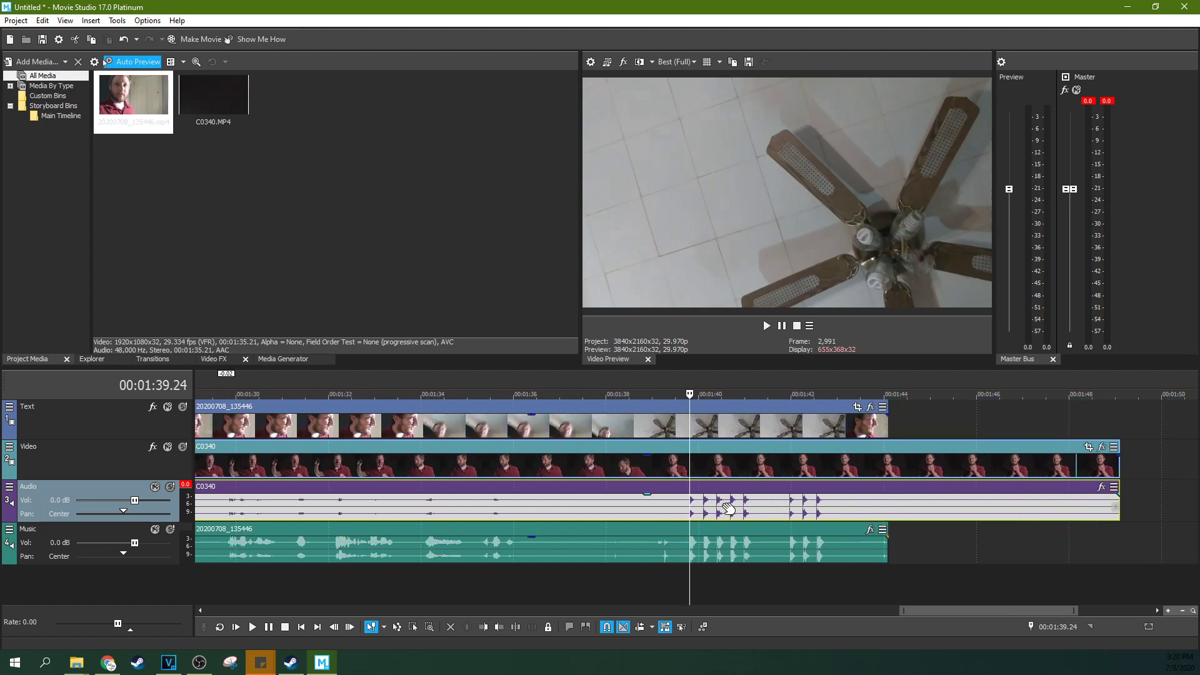
click(422, 519)
scroll(421, 519, up, 6)
scroll(422, 519, down, 8)
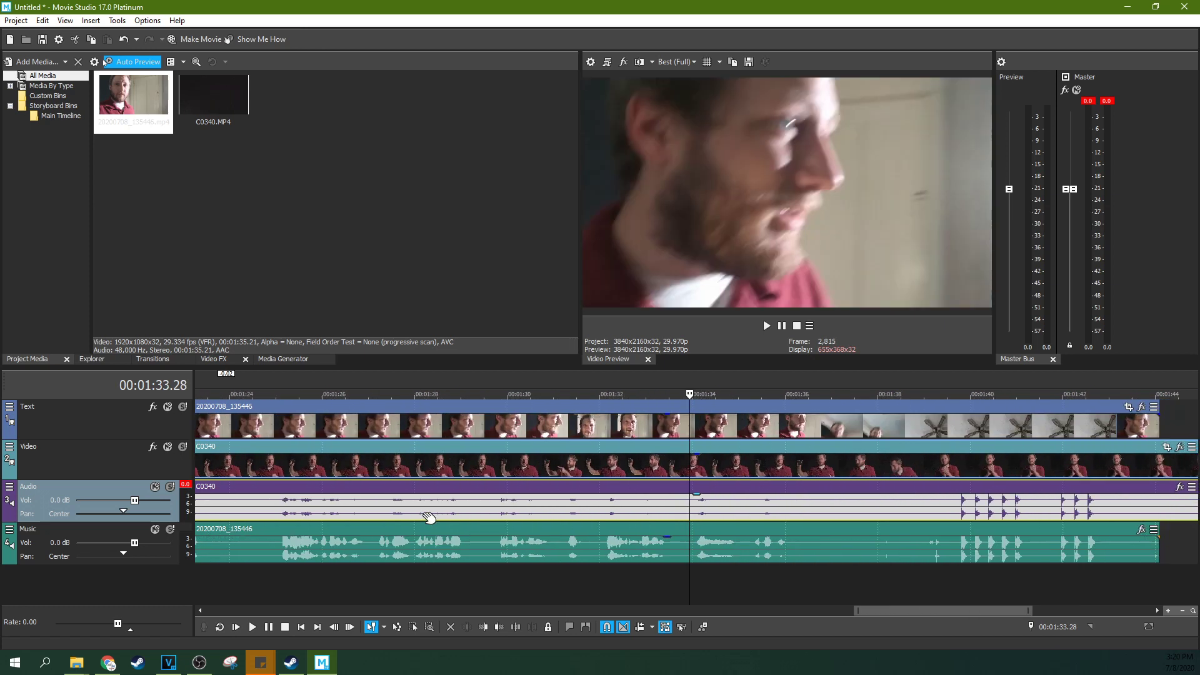
scroll(708, 513, down, 1)
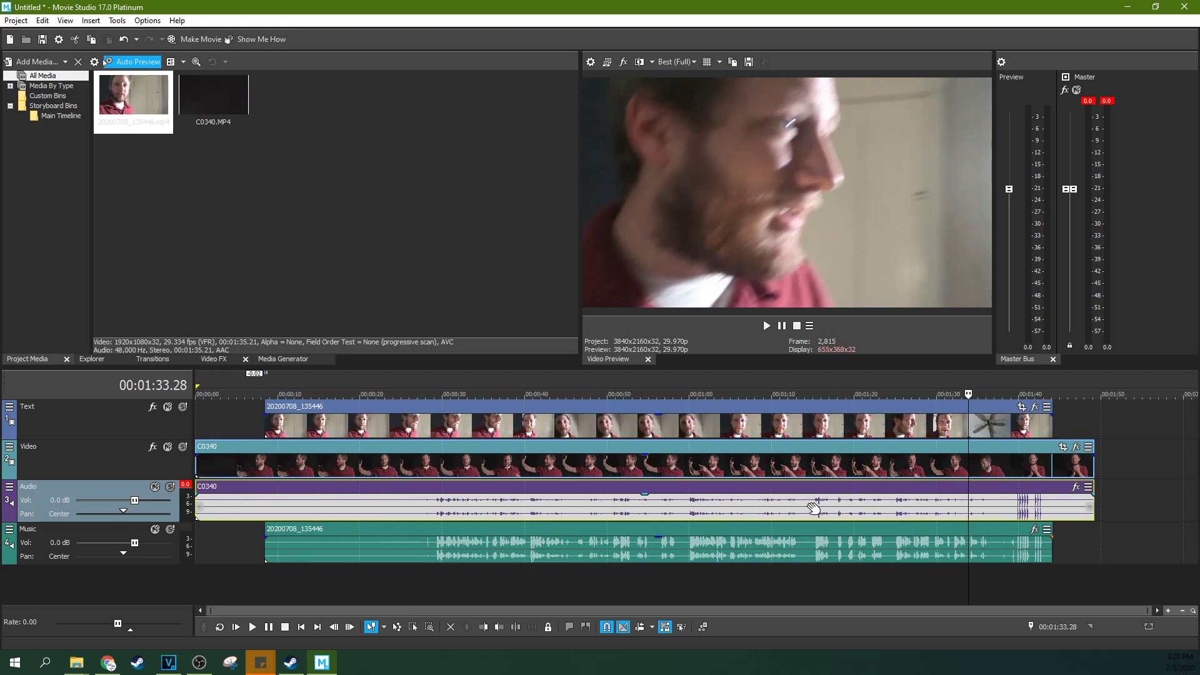
Select the Text, Video and Audio tracks, excluding Music, and create a multicamera track from Tools > Multicamera
click(1013, 509)
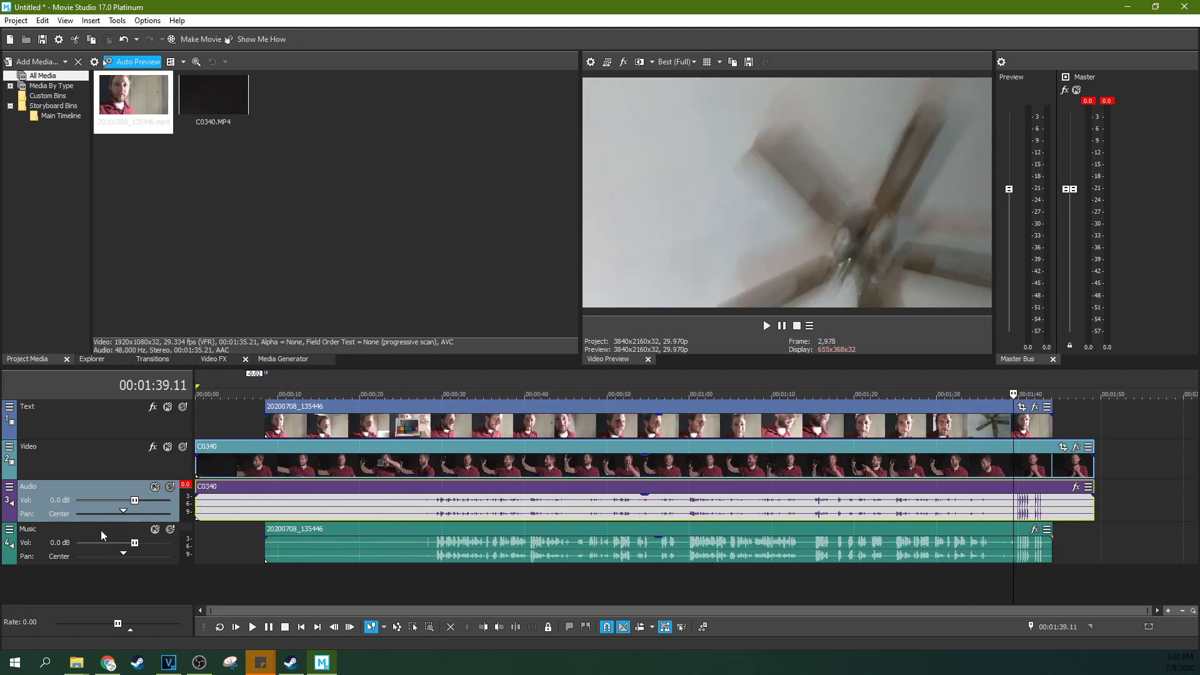
drag(100, 530, 140, 411)
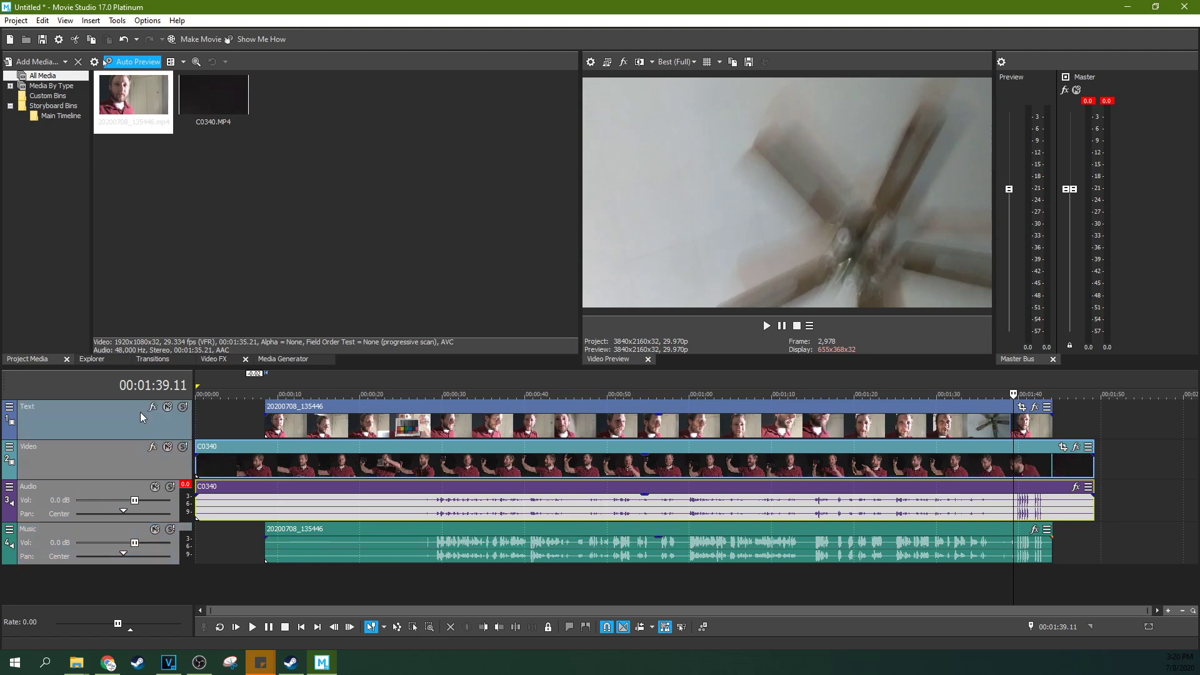
click(105, 533)
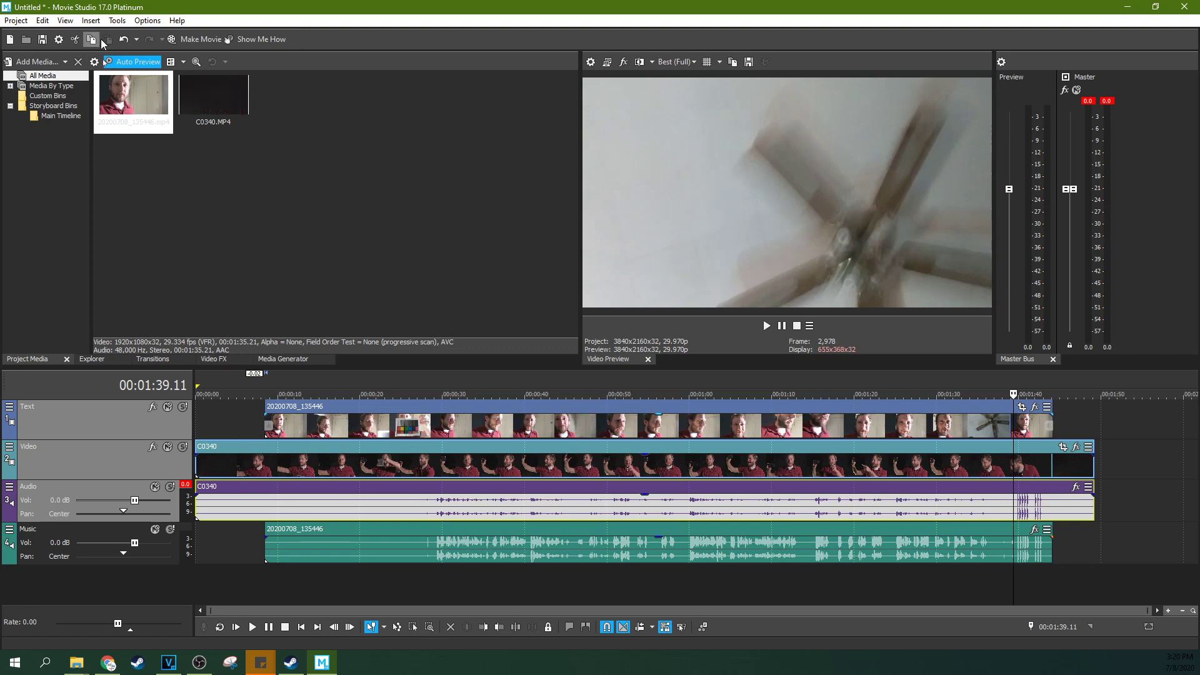
click(117, 20)
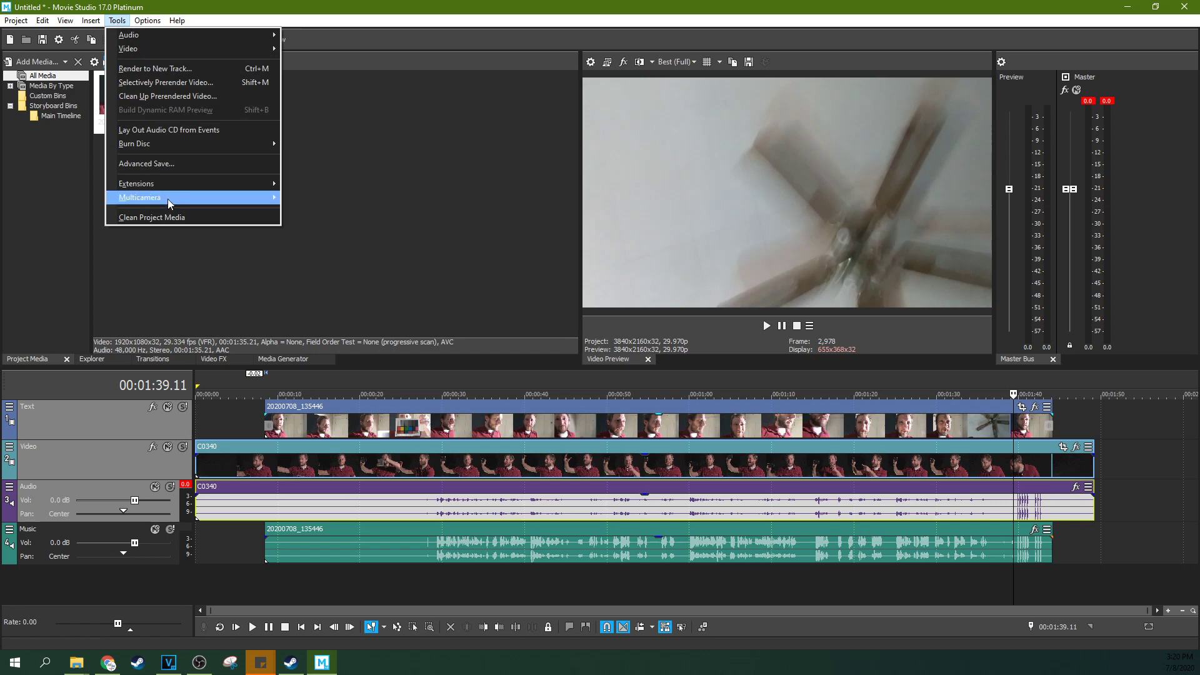
mouse_move(168, 199)
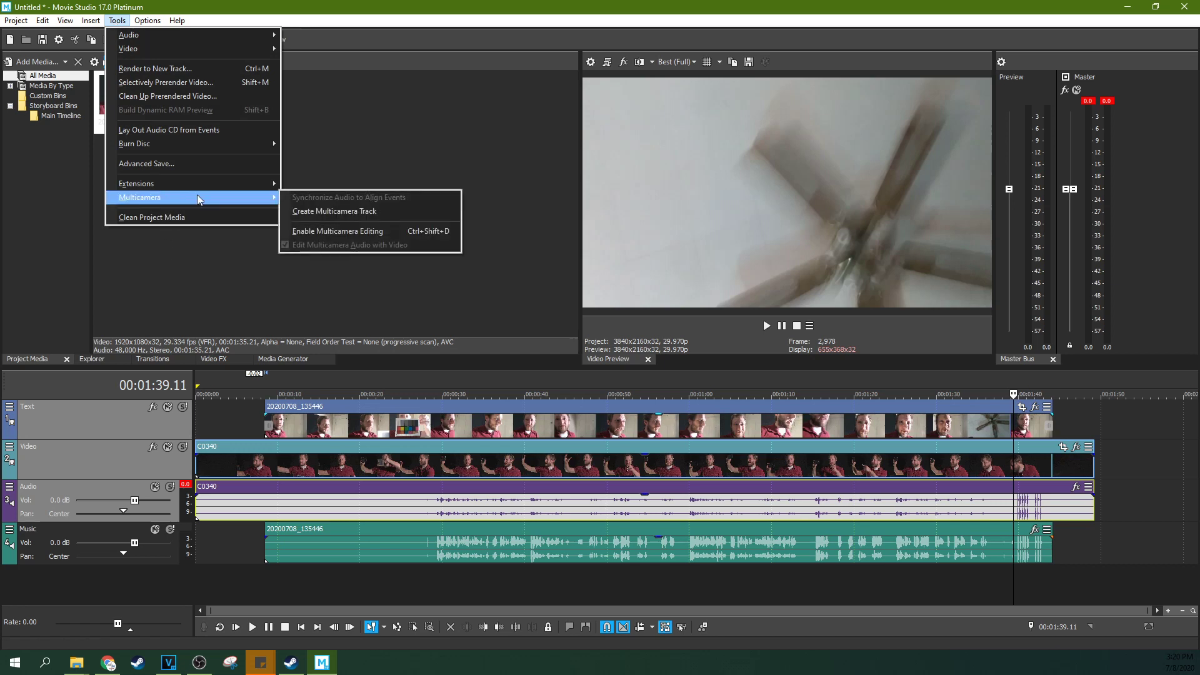
click(302, 211)
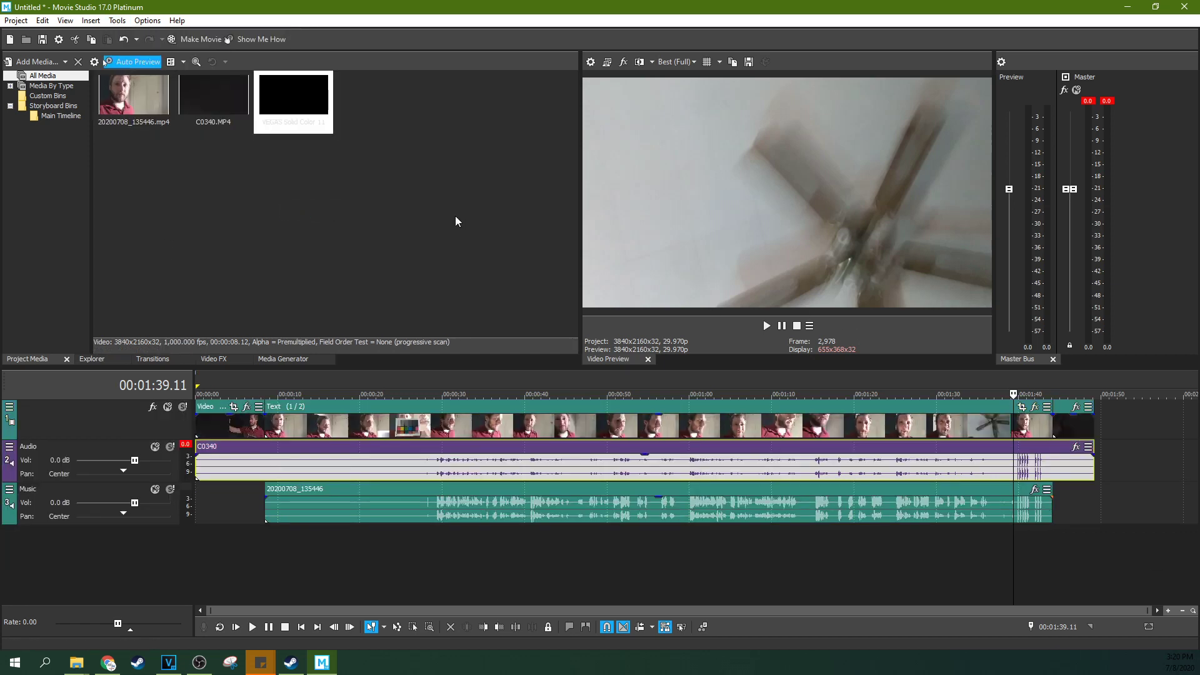
Turn on Enable Multicamera Editing under Tools > Multicamera
click(117, 20)
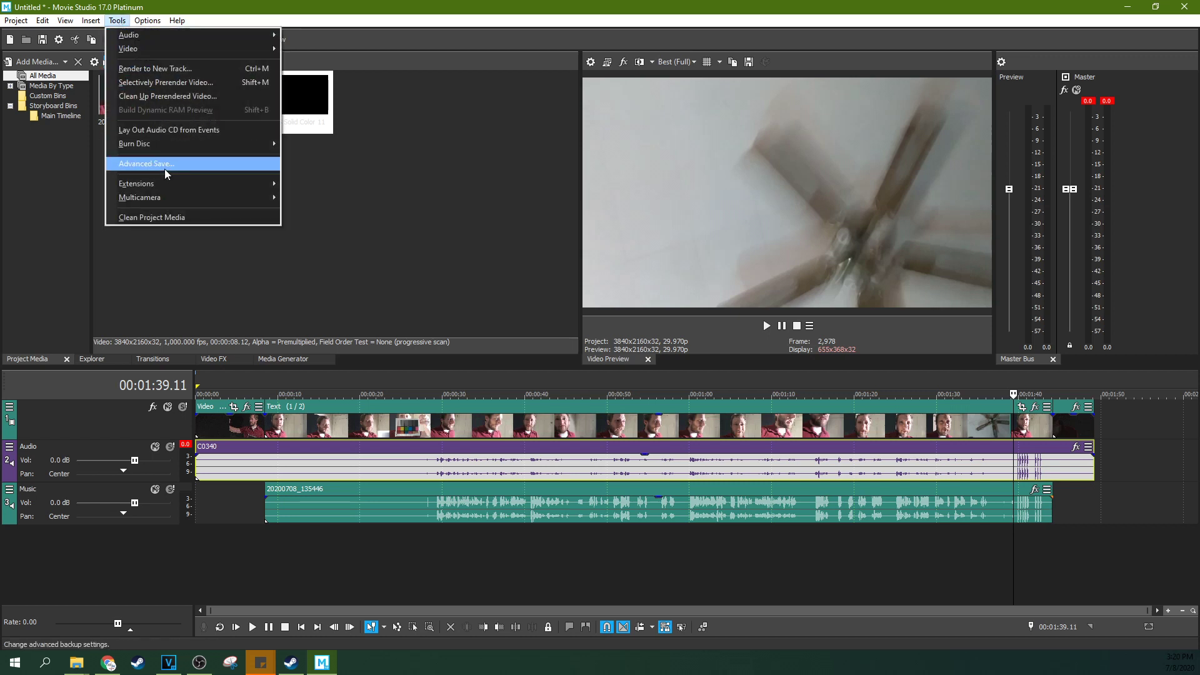
mouse_move(159, 197)
click(291, 233)
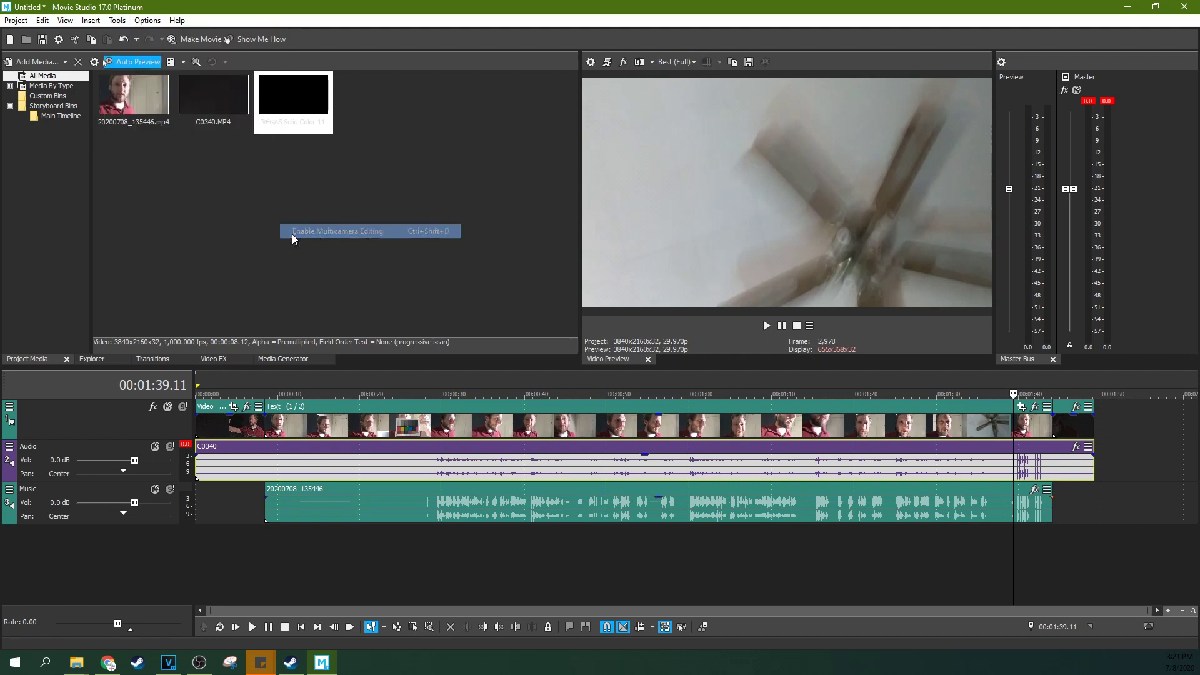
Play the multicamera track from 00:01:24.26 to preview both angles
click(886, 431)
scroll(898, 430, up, 4)
click(691, 430)
click(766, 325)
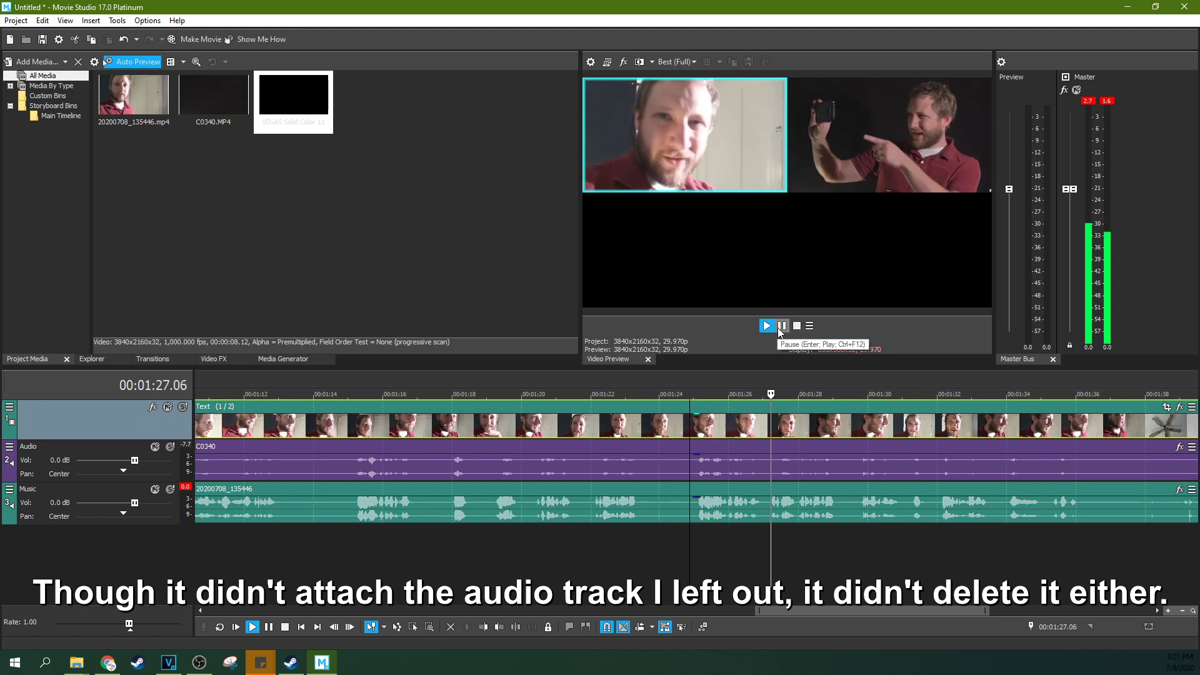
click(781, 326)
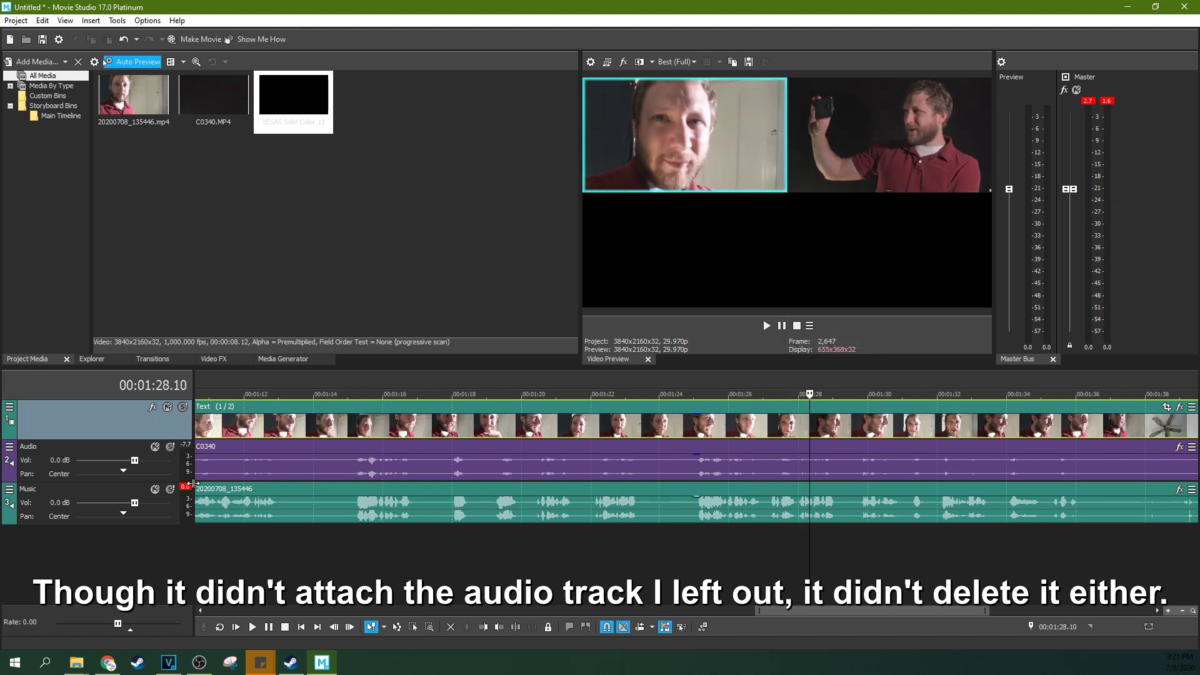
Mute the Music track and play the C0340 audio from about 01:24 to check it
click(155, 489)
click(702, 455)
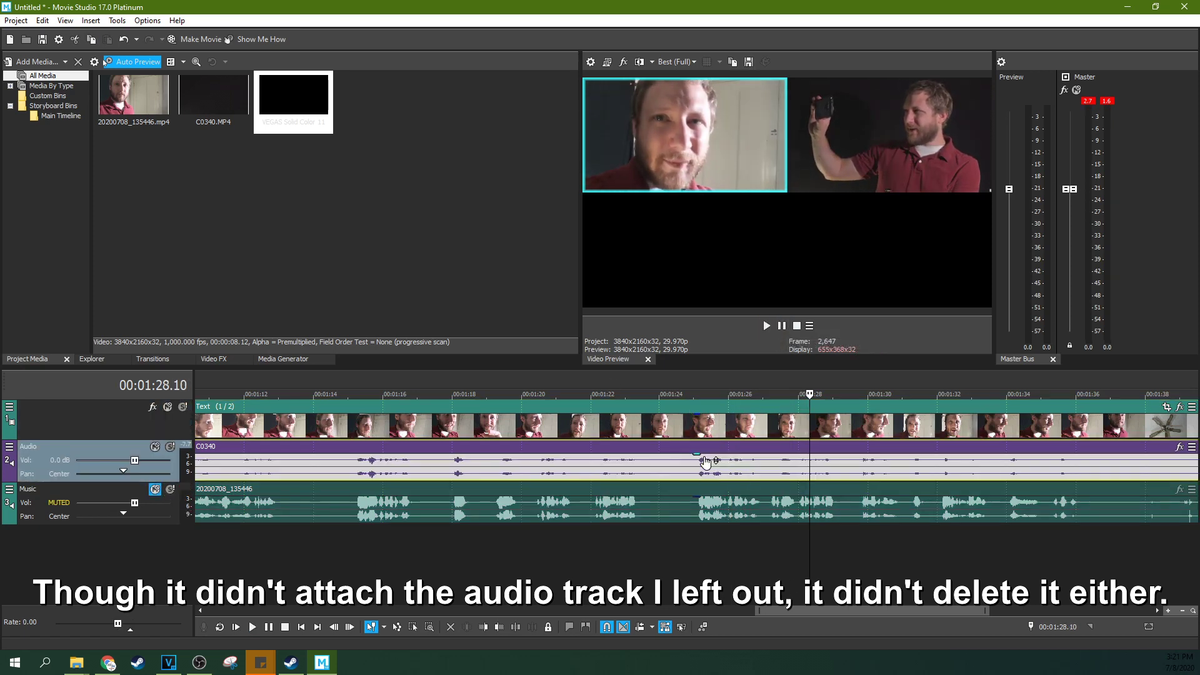
key(space)
key(space)
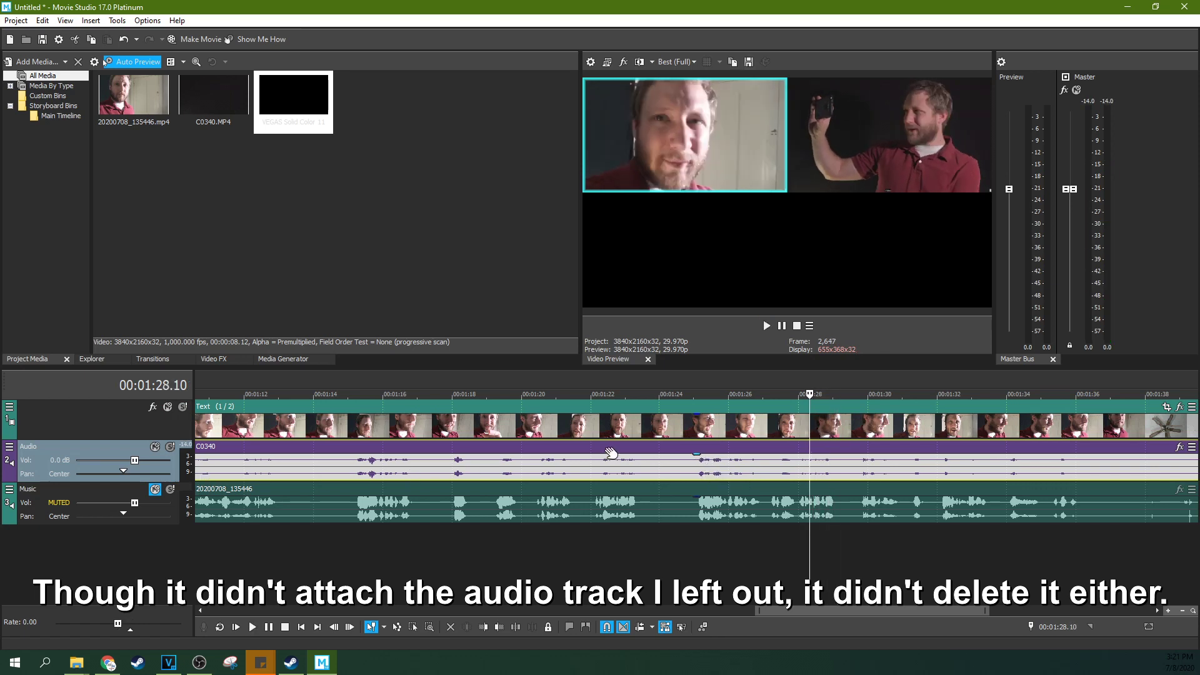
click(692, 476)
key(space)
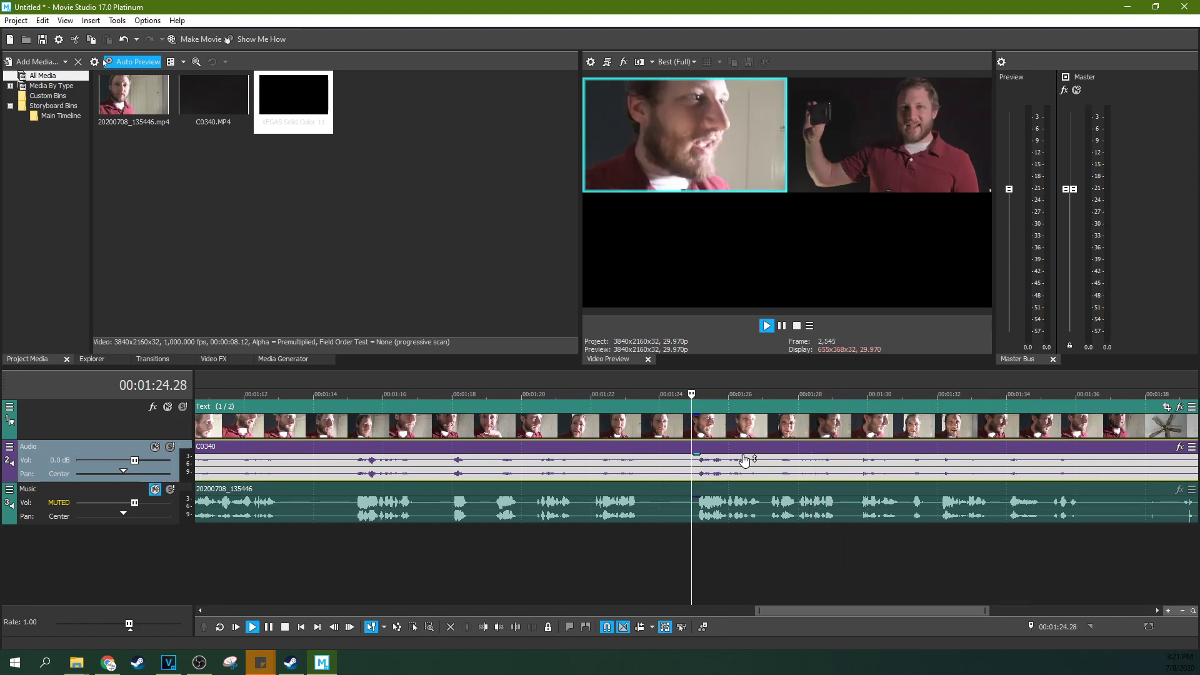
Stop playback, park at 01:24.17, and cut the multicamera track to the second angle
click(781, 326)
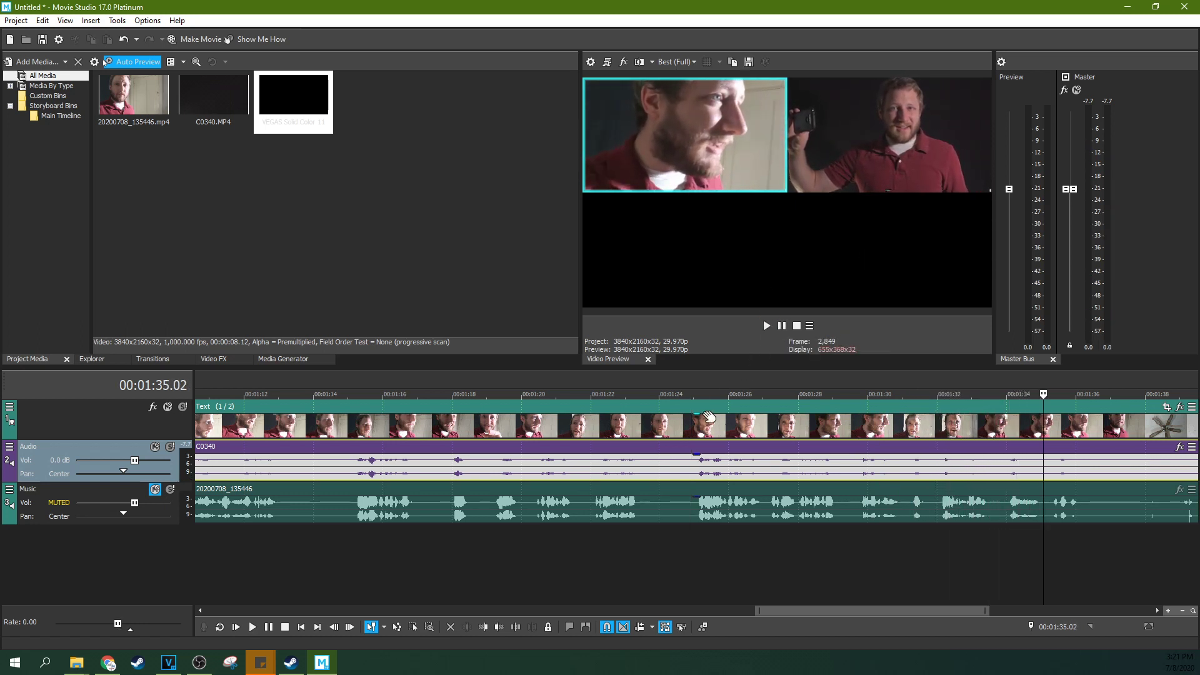
click(697, 444)
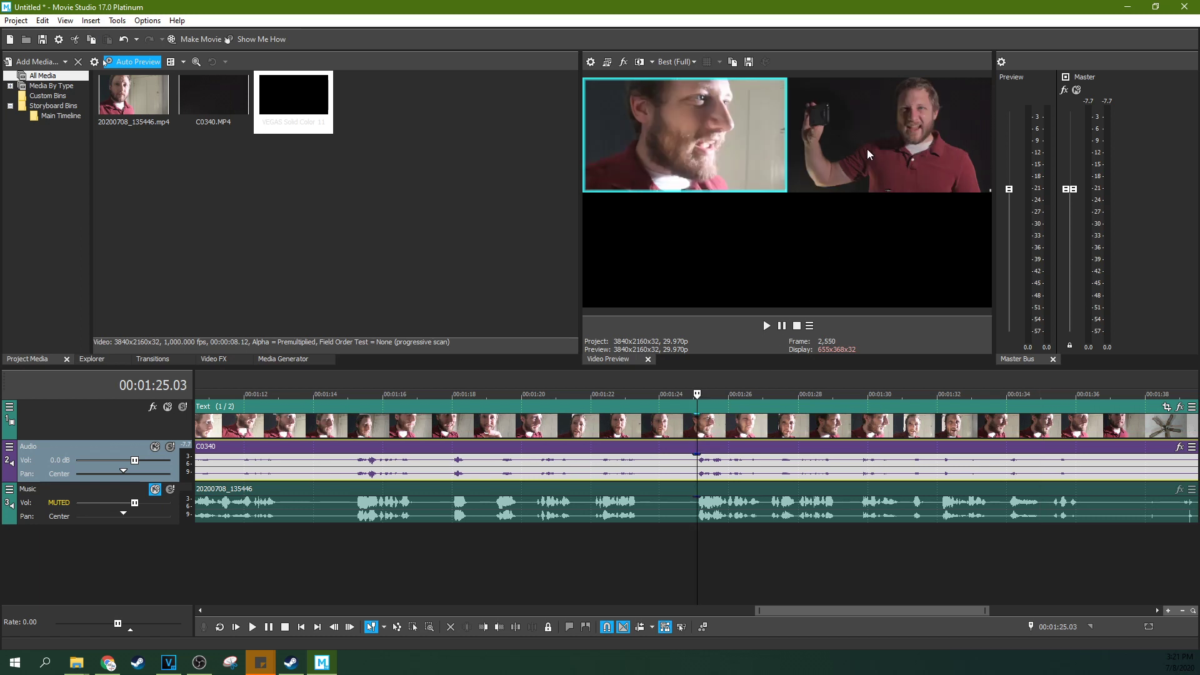
key(space)
click(678, 425)
key(s)
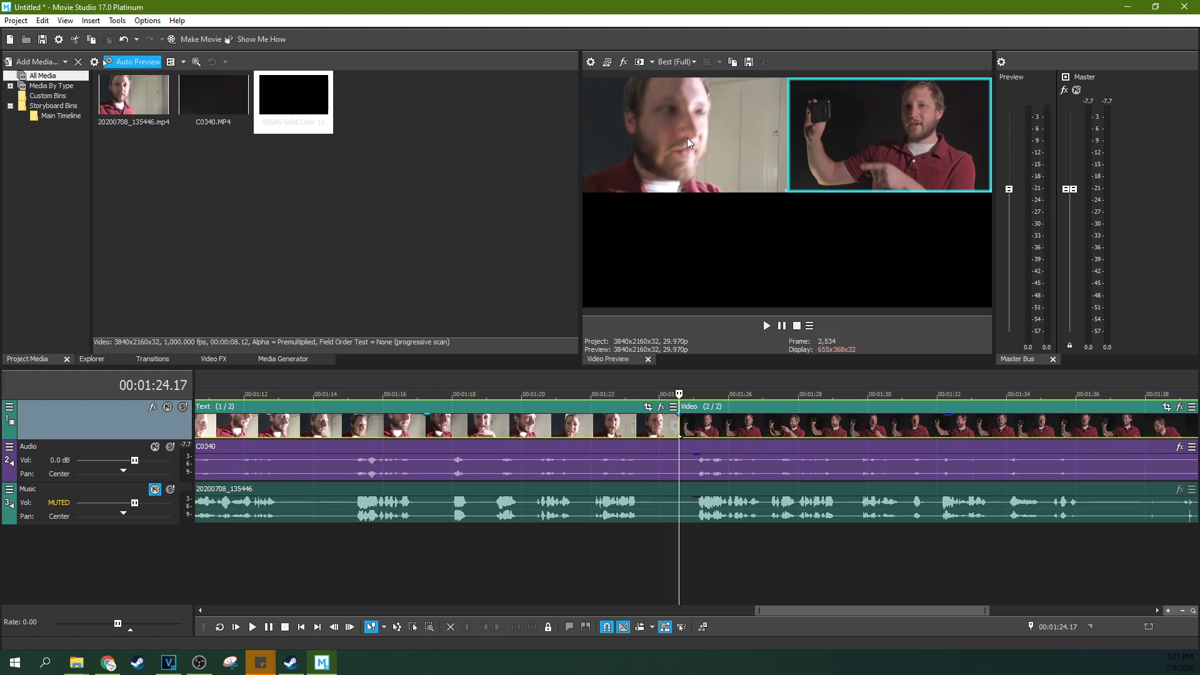
During playback alternate cuts between the first and second angles four times, then return to 01:24
click(767, 326)
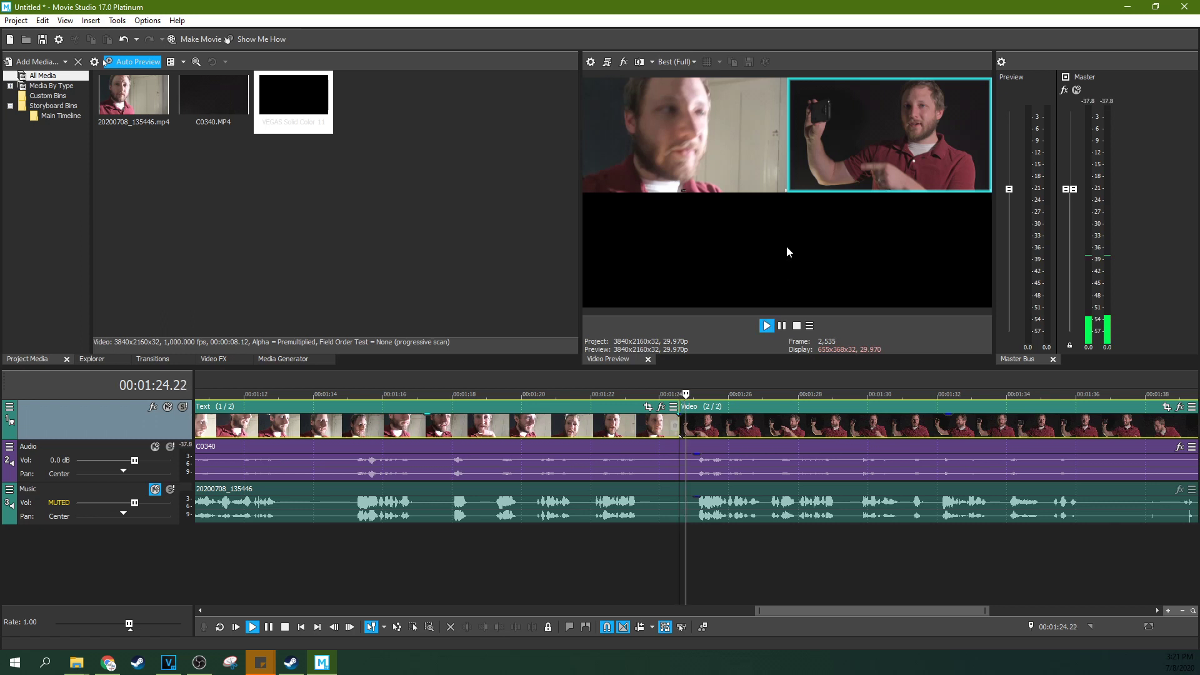
click(748, 152)
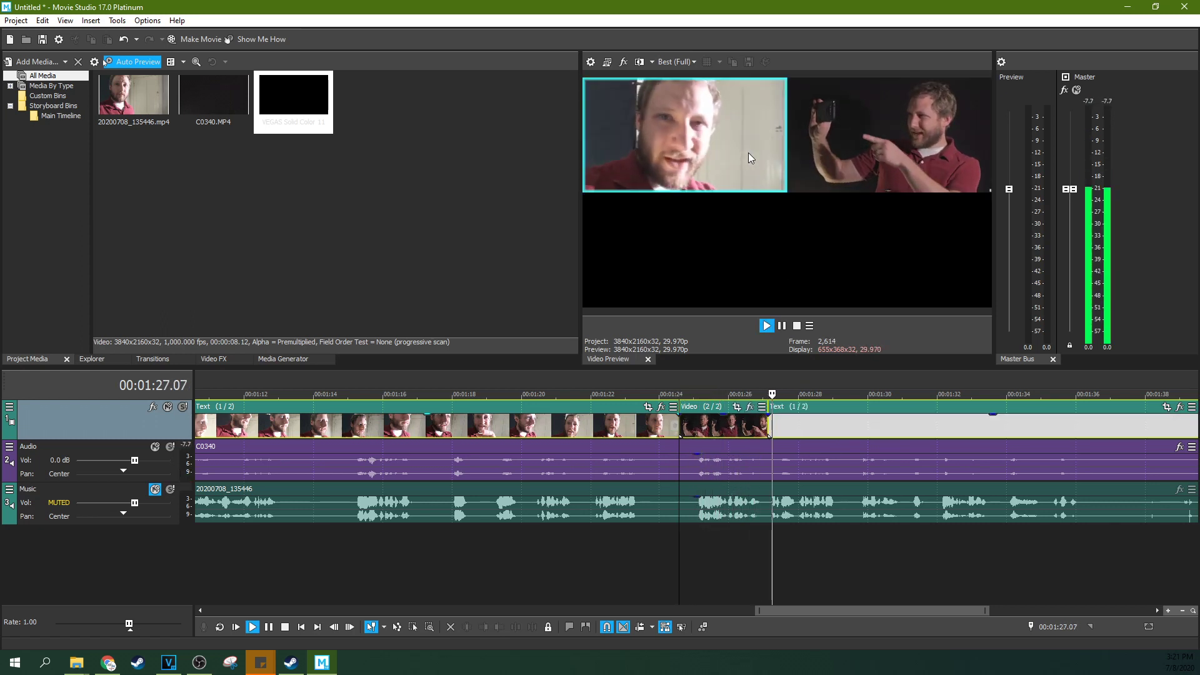
click(874, 149)
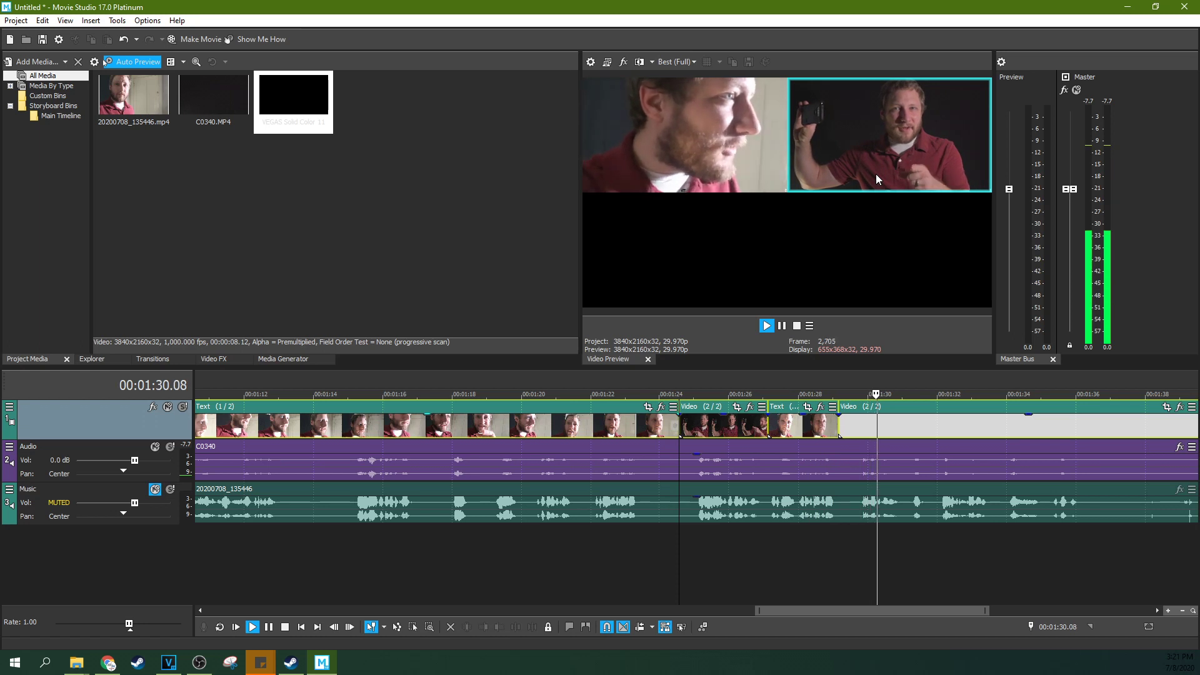
click(722, 165)
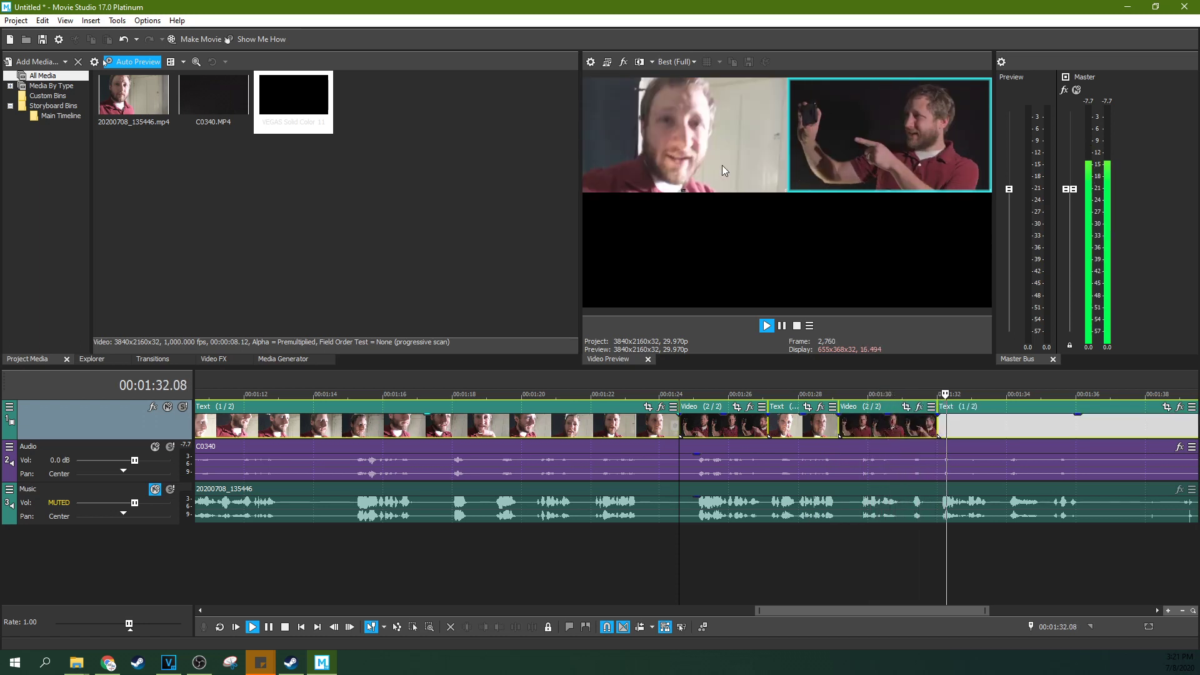
click(845, 167)
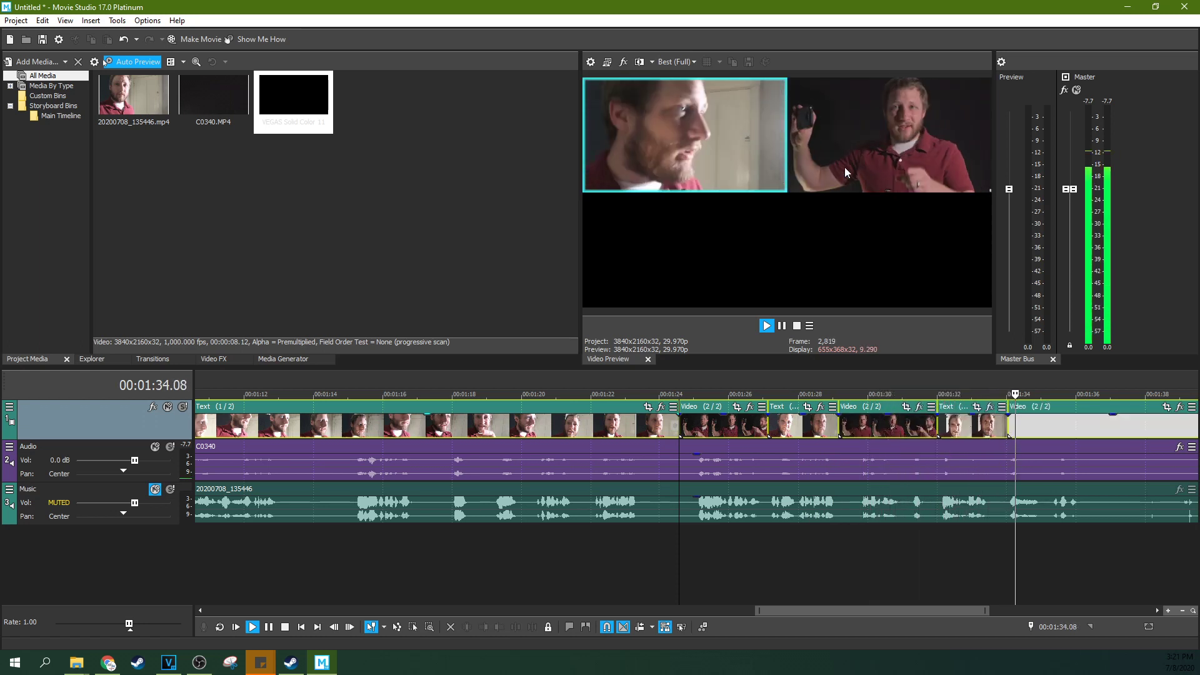
click(781, 326)
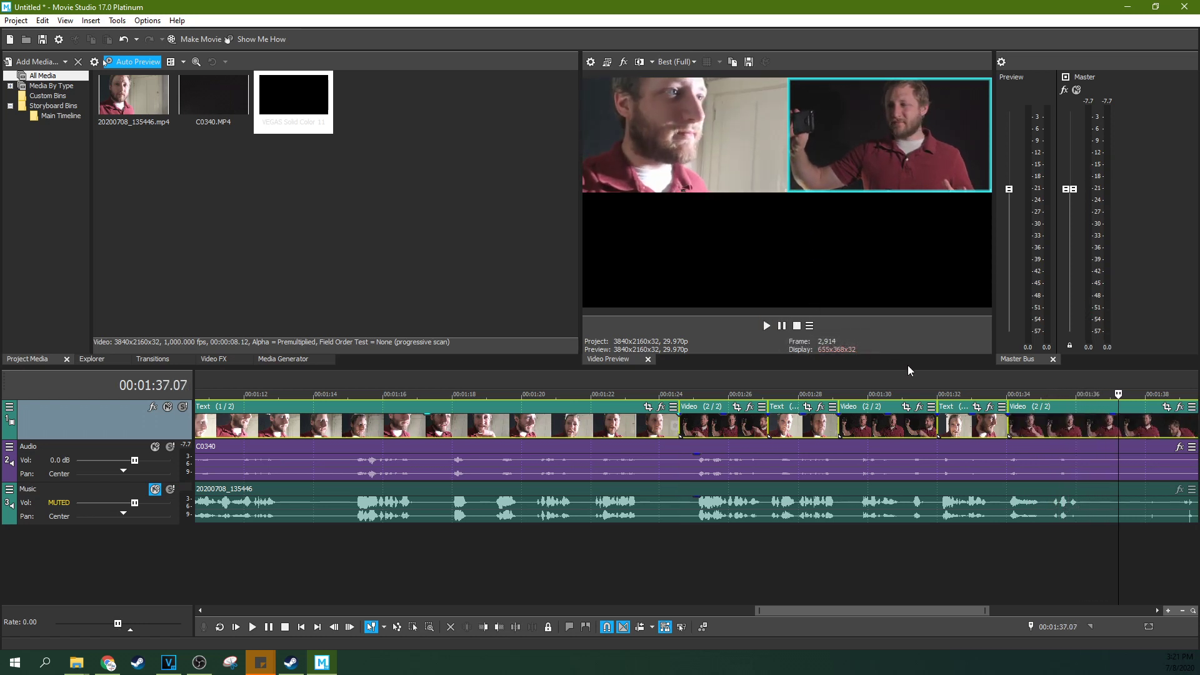
click(664, 427)
click(679, 427)
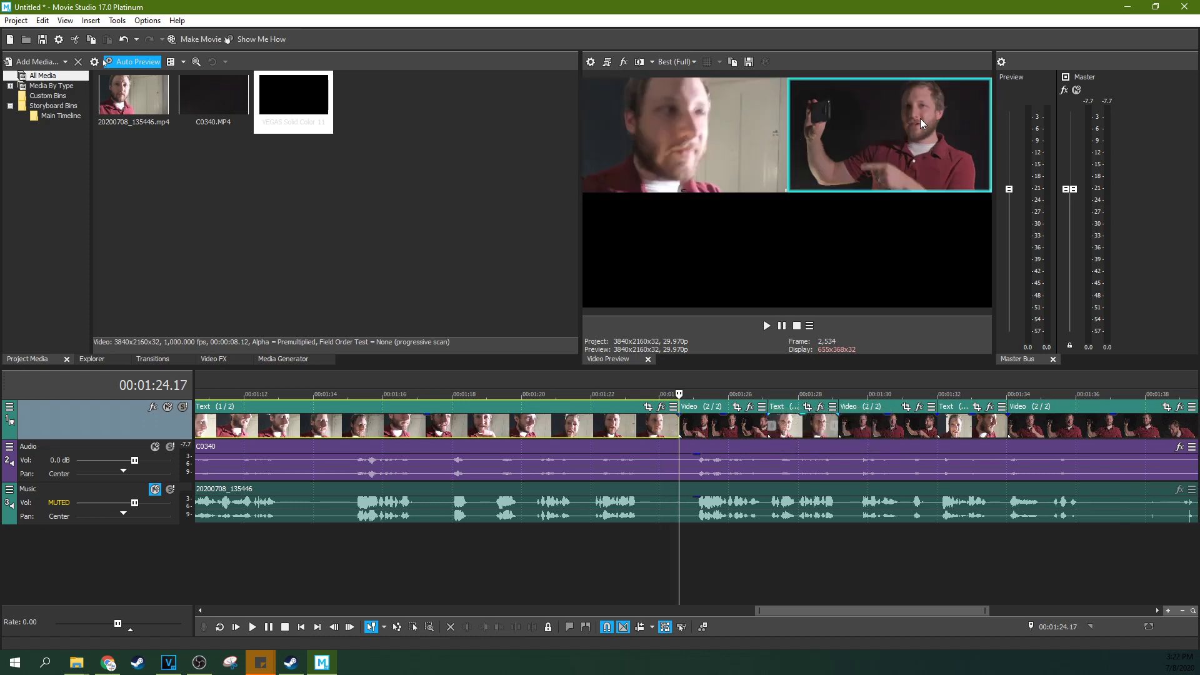
key(space)
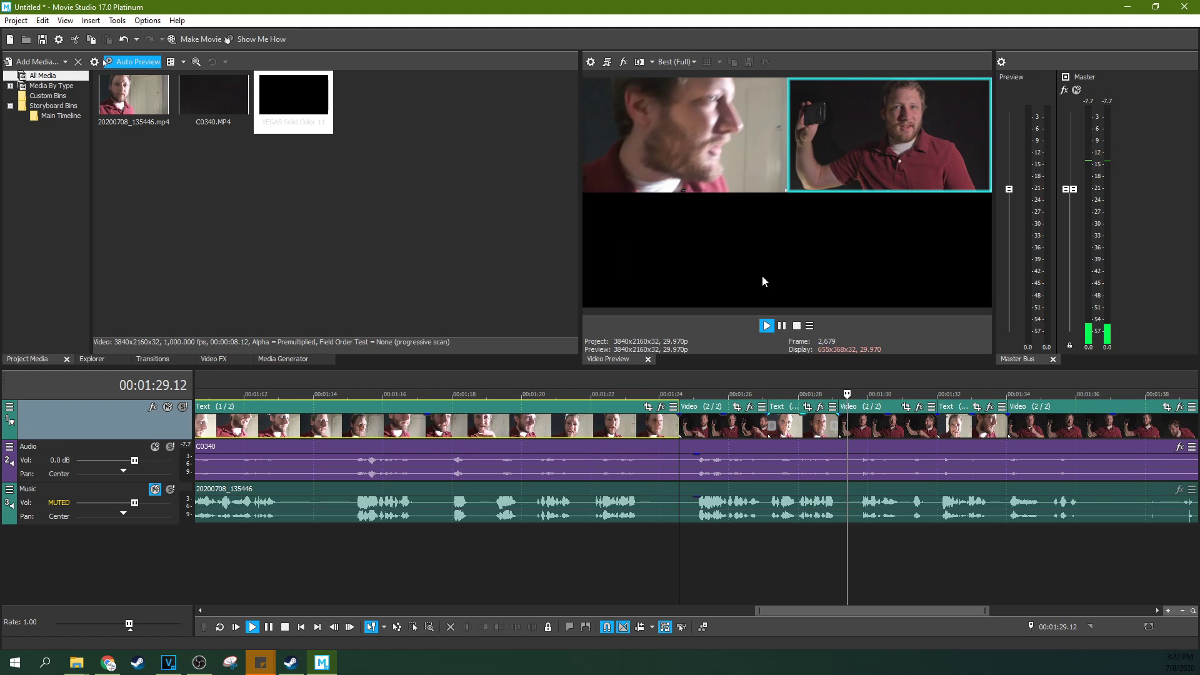
click(781, 325)
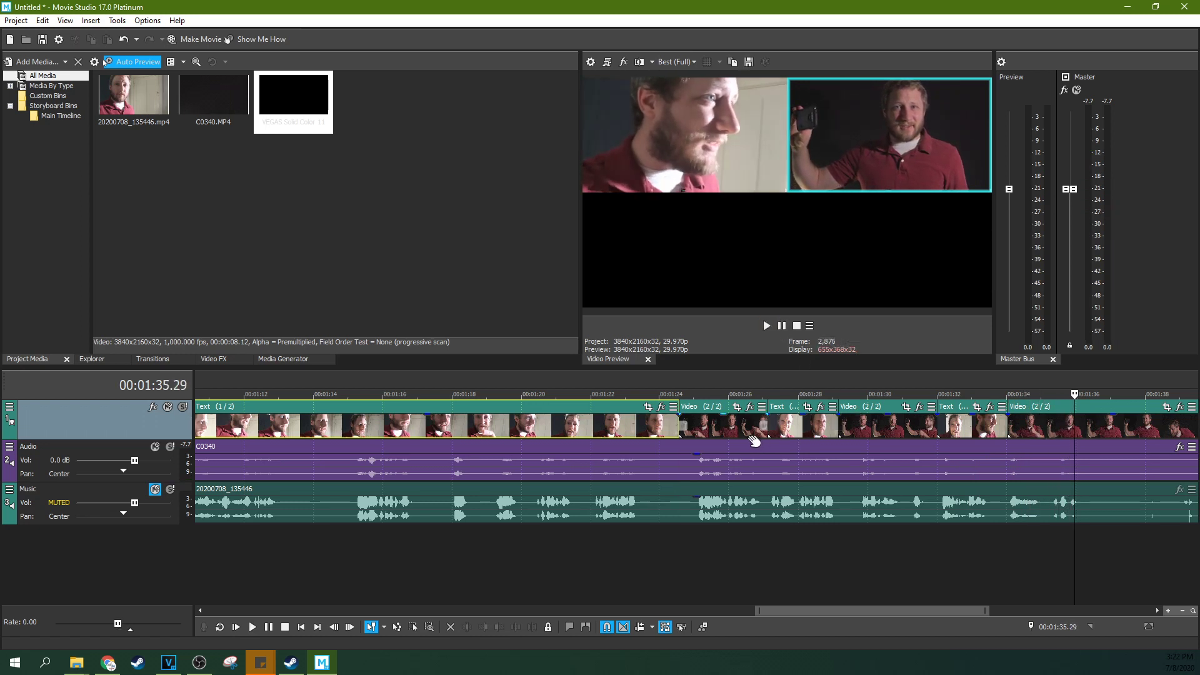
Uncheck Enable Multicamera Editing under Tools > Multicamera
click(652, 424)
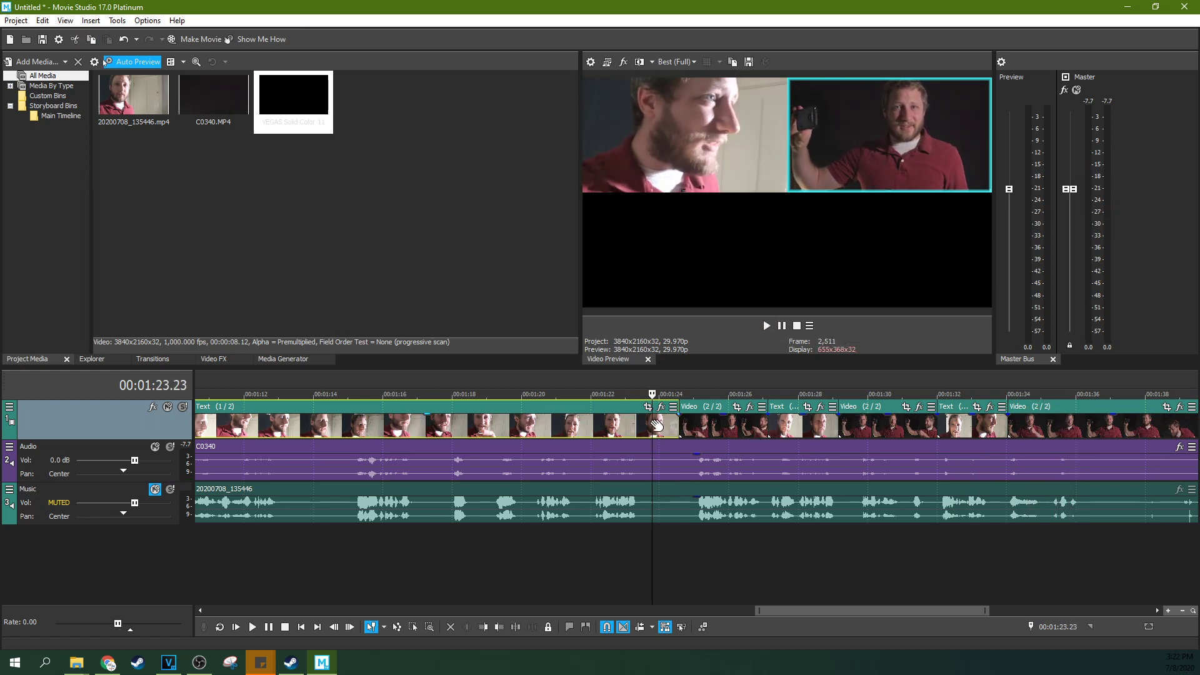
click(117, 20)
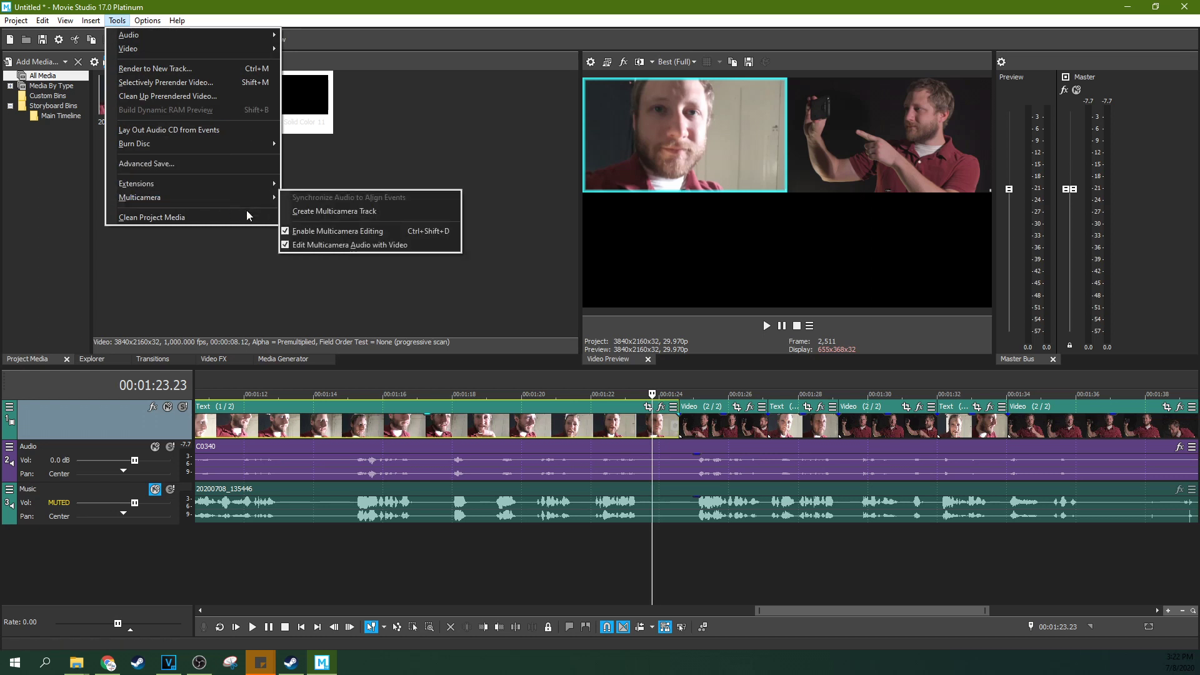
mouse_move(257, 199)
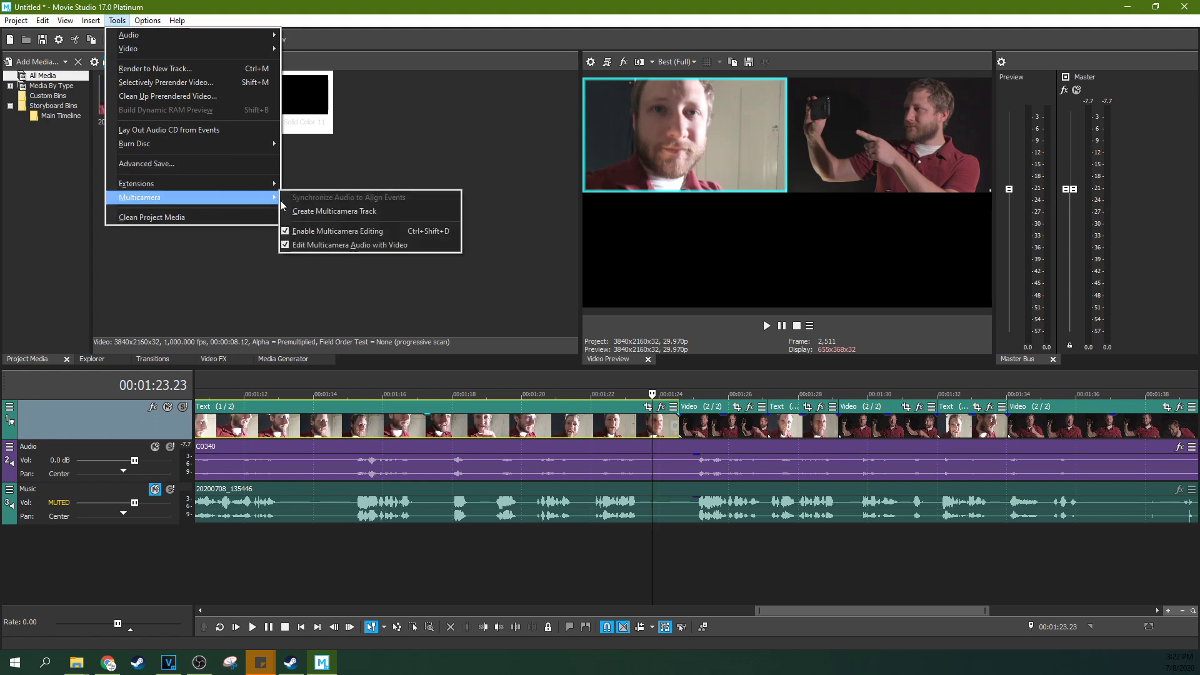
click(284, 232)
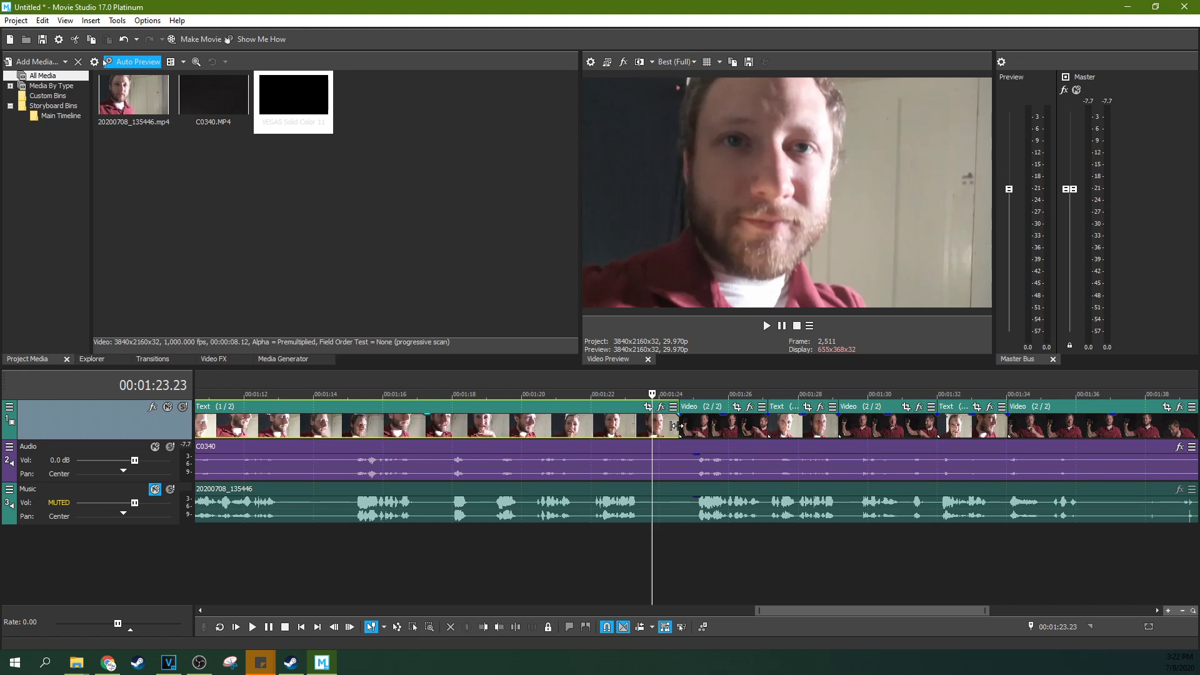
Play back the cut sequence from 01:24.17, showing one angle at a time
click(676, 483)
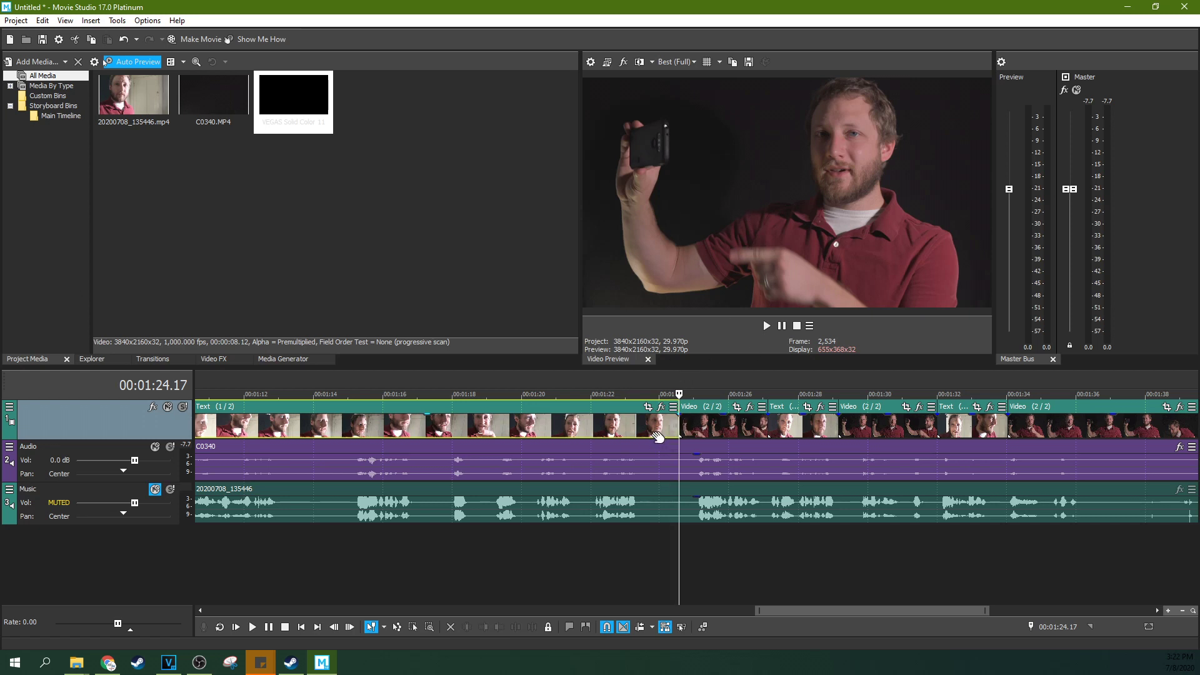
key(space)
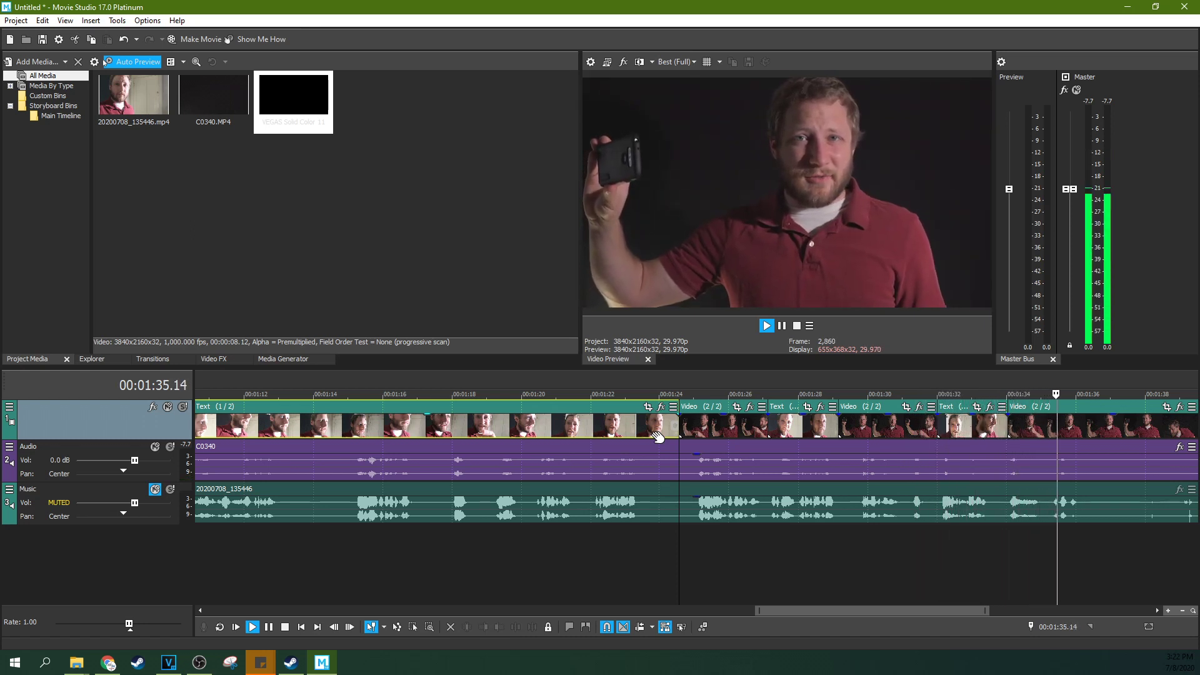
click(781, 326)
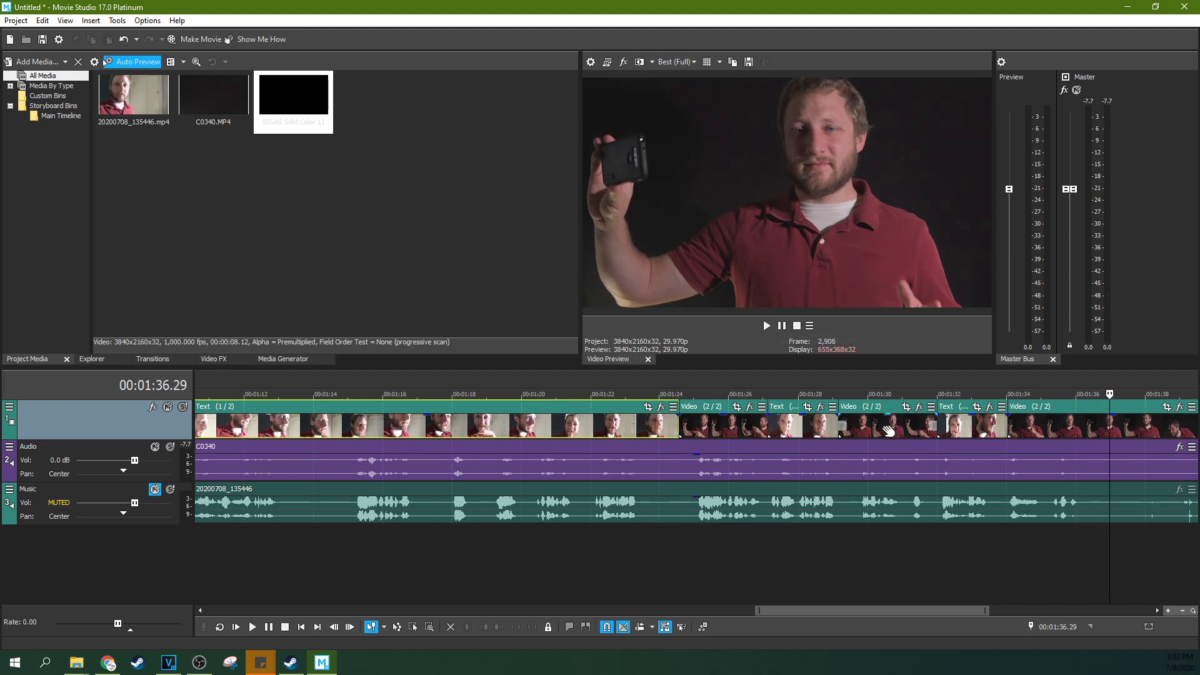
Preview the cuts near 01:28.23 and 01:31 on the multicamera track
click(831, 428)
click(824, 429)
key(space)
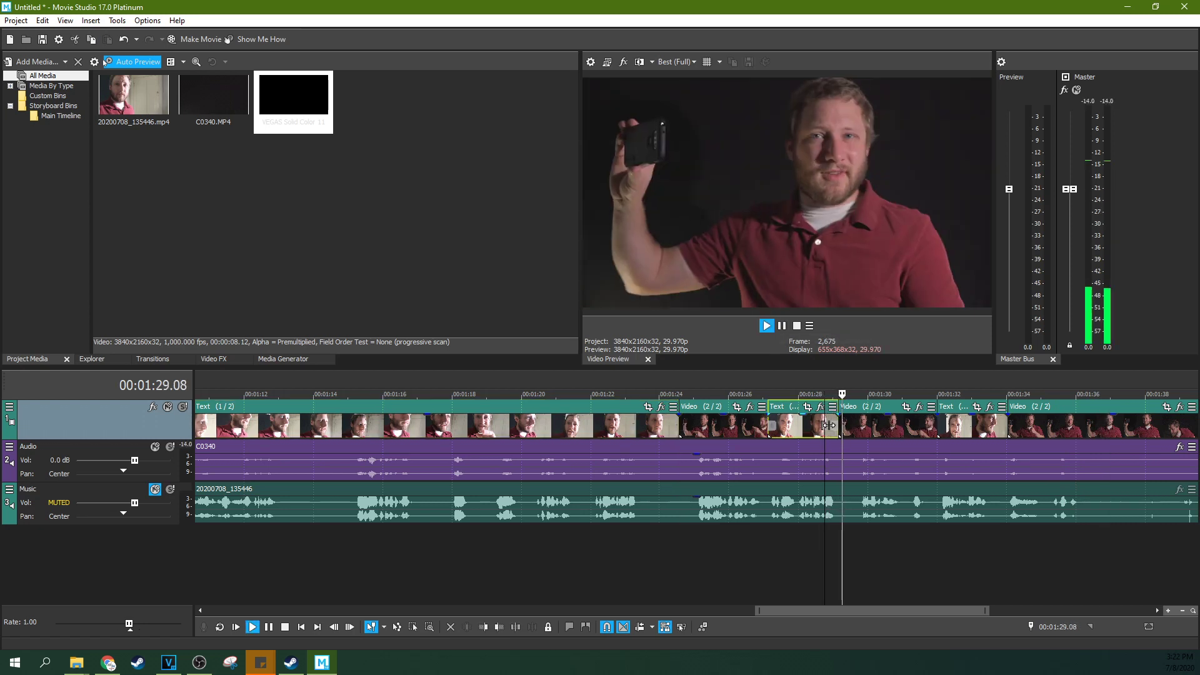
key(space)
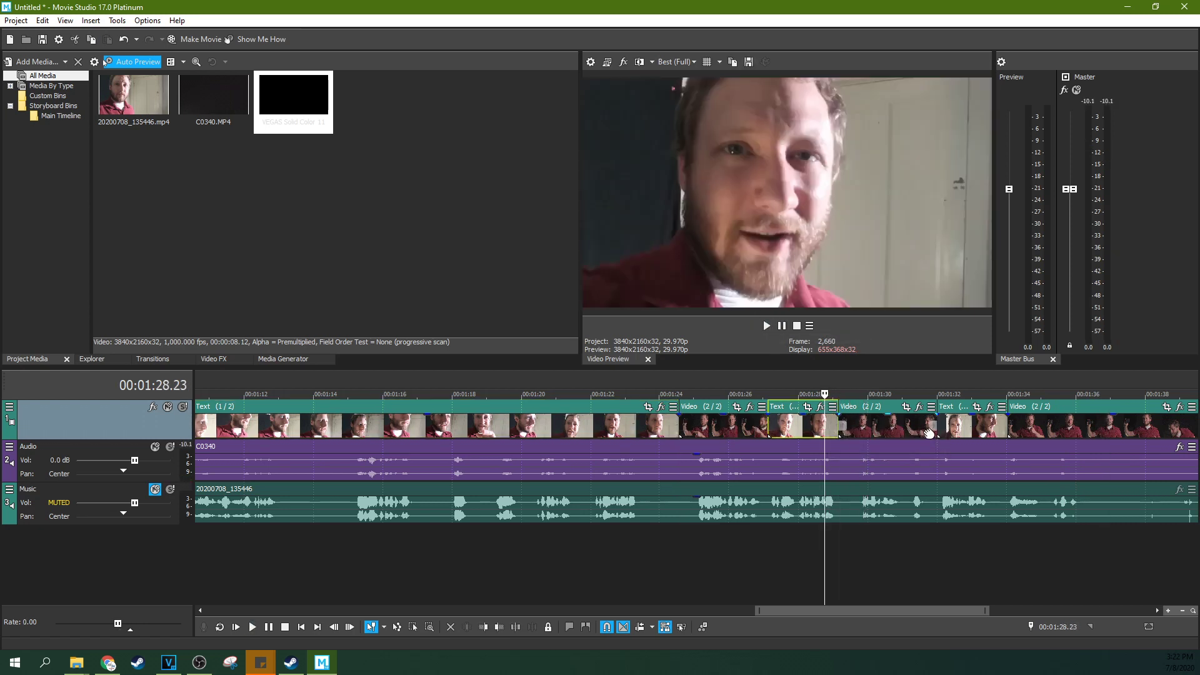
click(927, 430)
key(space)
key(space)
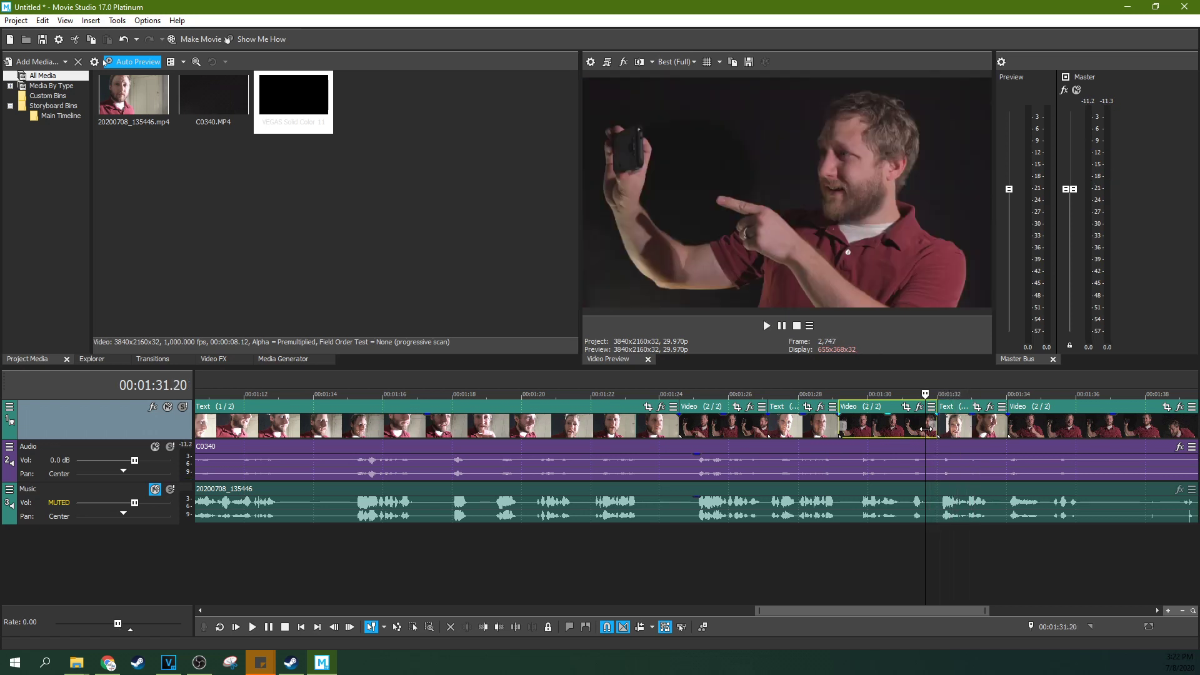
Trim the Video (2/2) end and the following Text start to 01:31.10, then replay the cut
drag(932, 419, 925, 419)
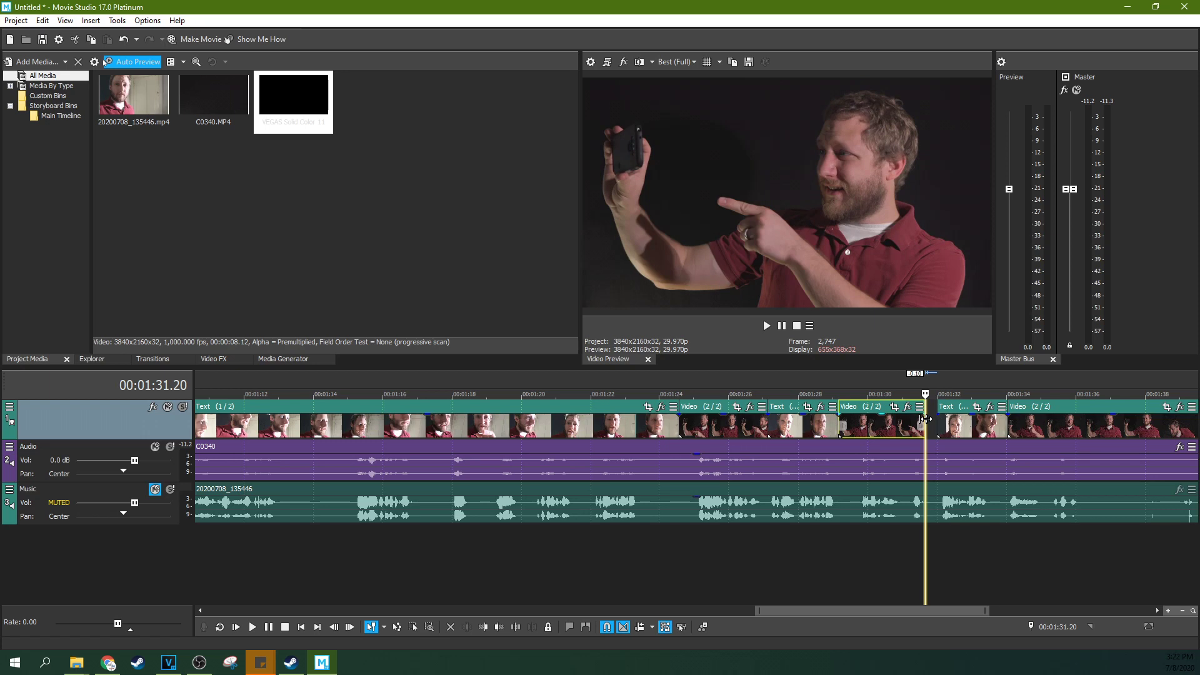
drag(939, 420, 931, 421)
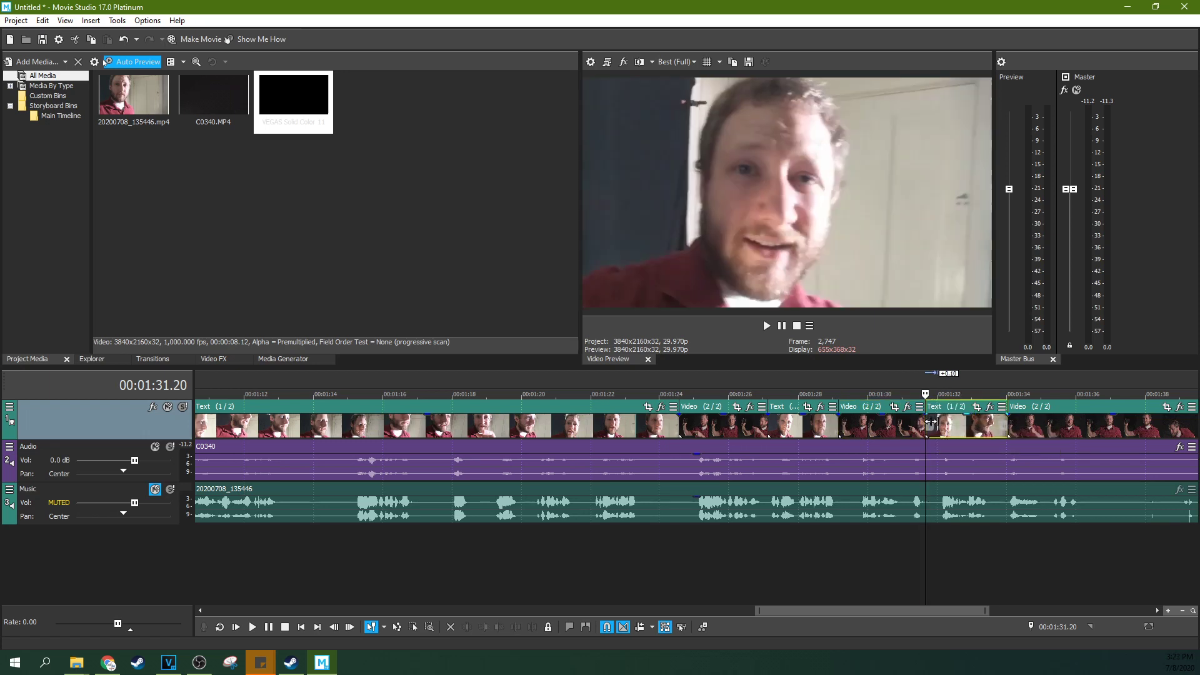
click(902, 422)
scroll(947, 425, up, 1)
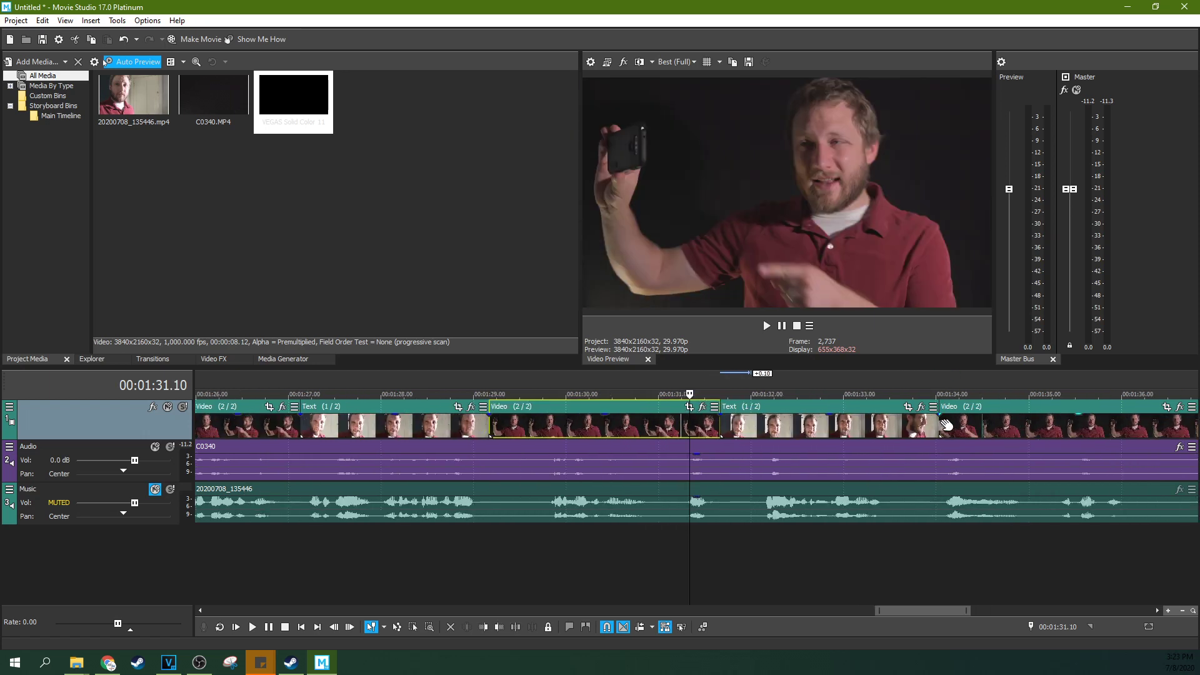
key(space)
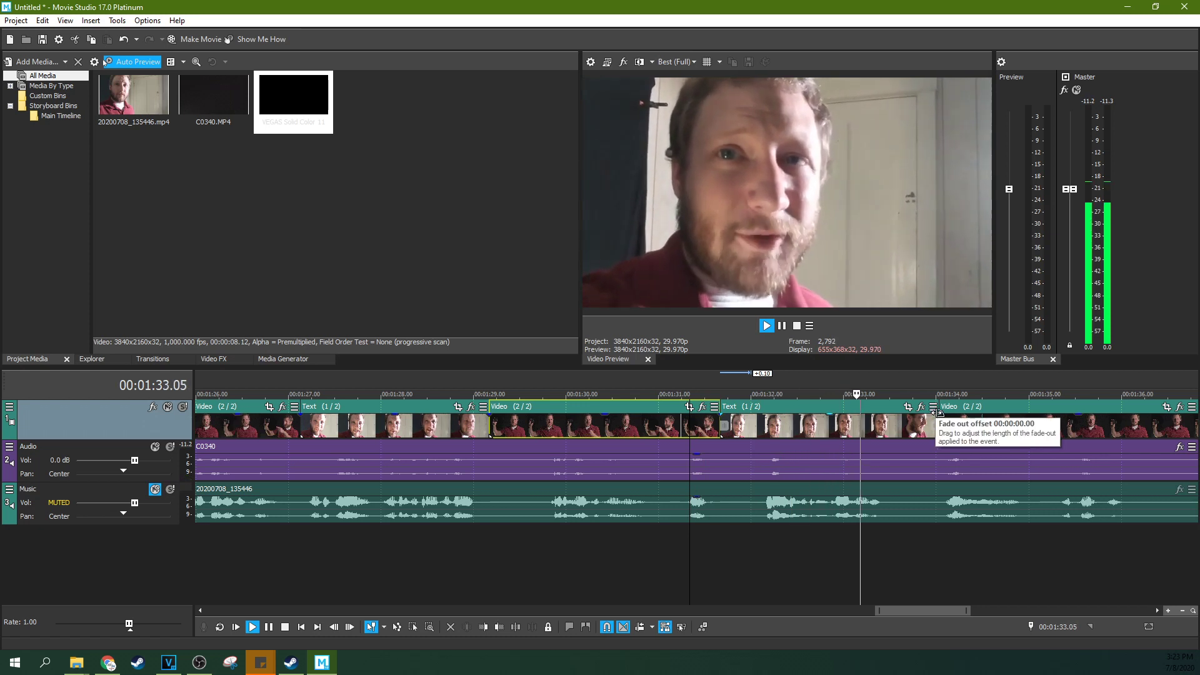
key(space)
Extend the Text (1/2) start earlier into a 0.07 crossfade and replay it
drag(720, 420, 711, 422)
key(space)
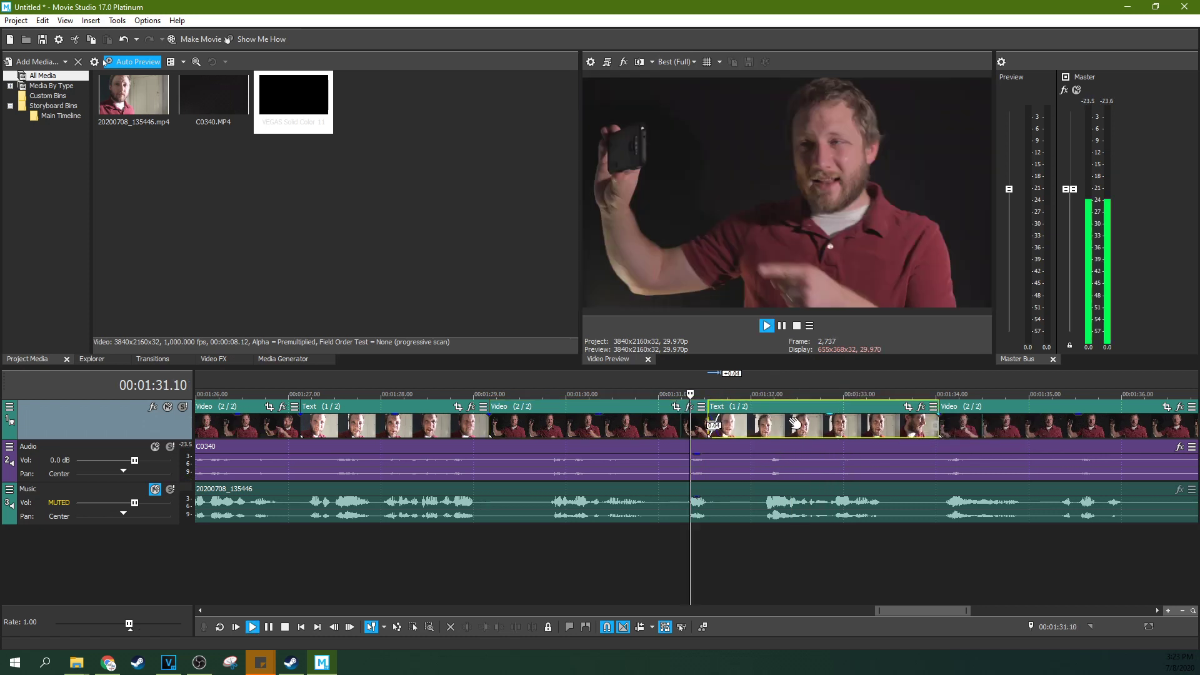
key(space)
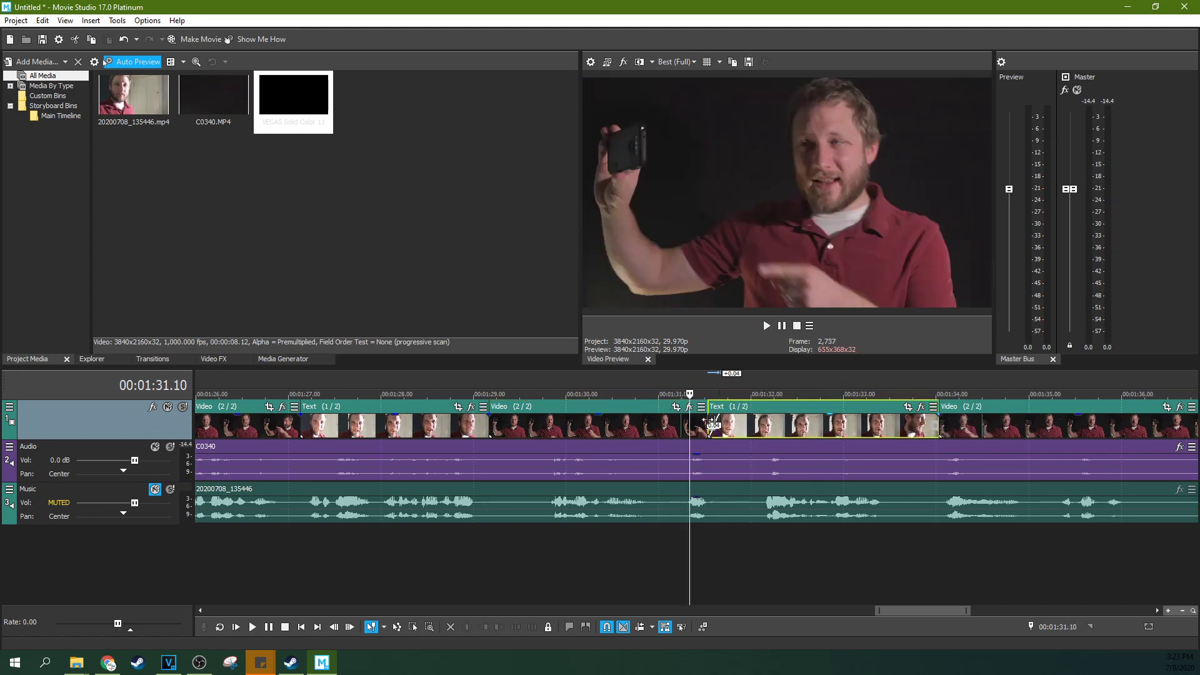
drag(710, 420, 700, 420)
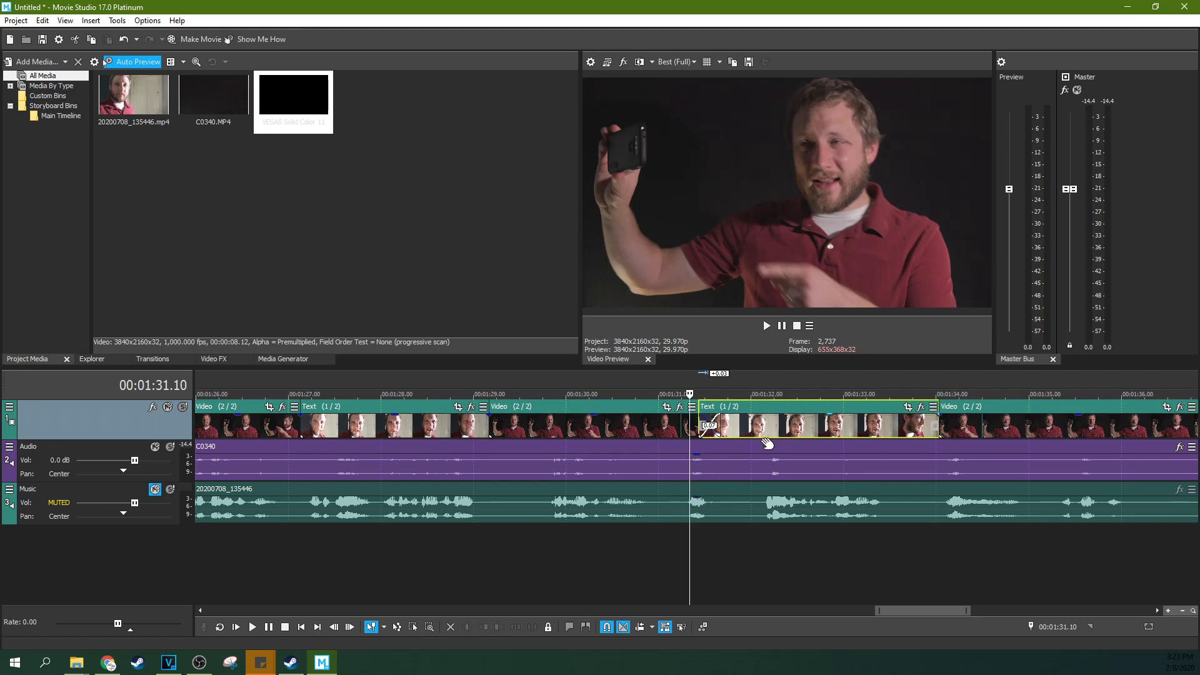
scroll(768, 442, down, 4)
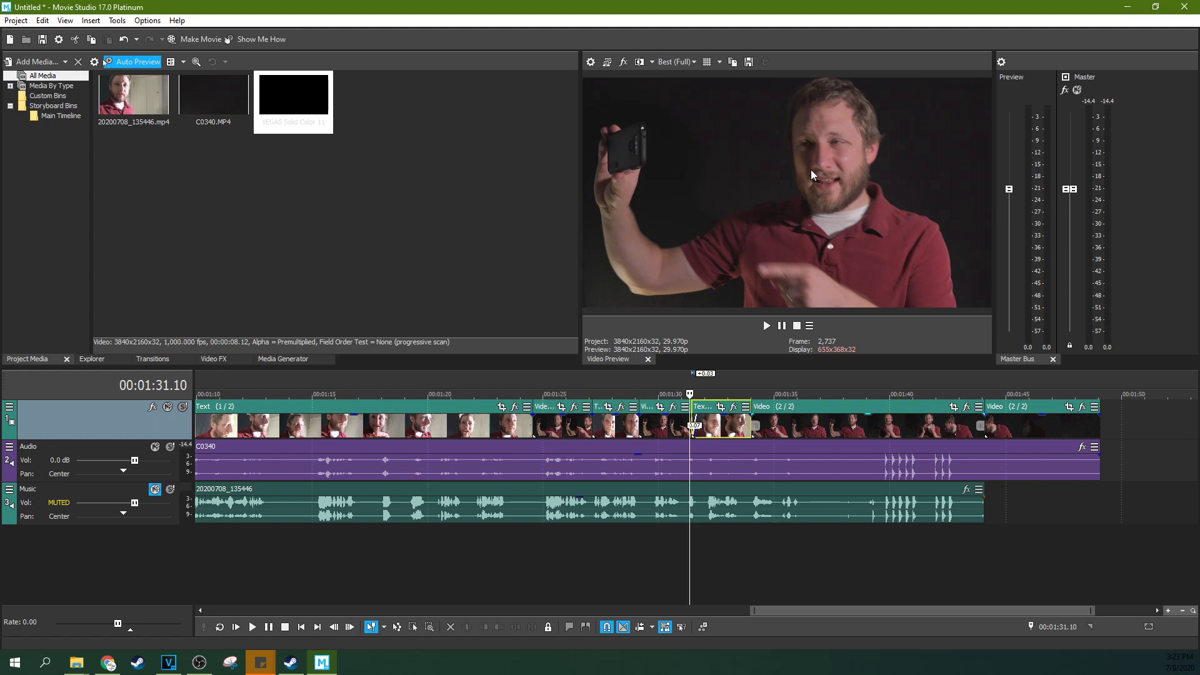
scroll(801, 410, up, 3)
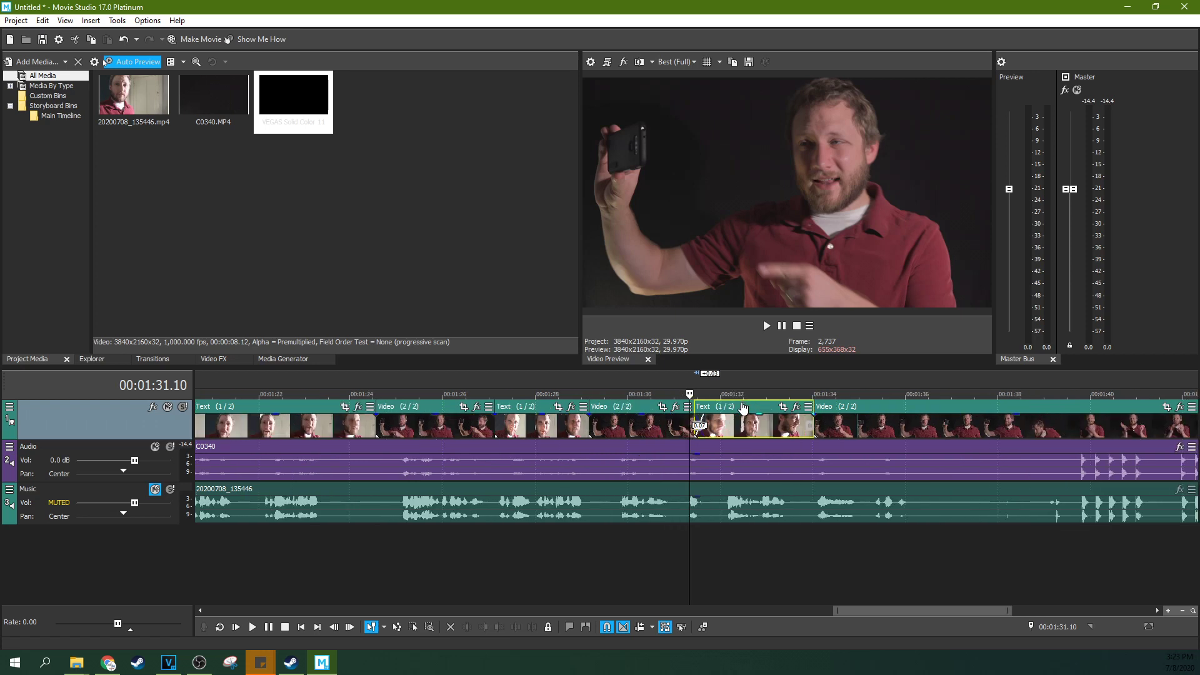
scroll(761, 420, up, 1)
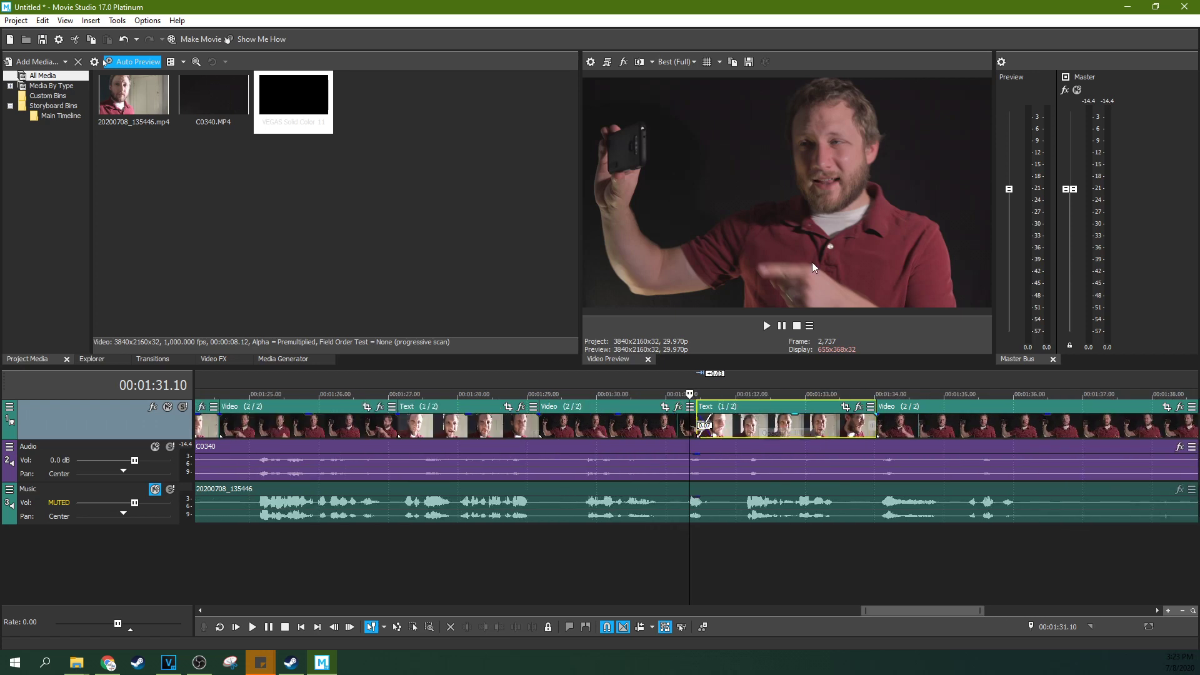
scroll(705, 421, down, 3)
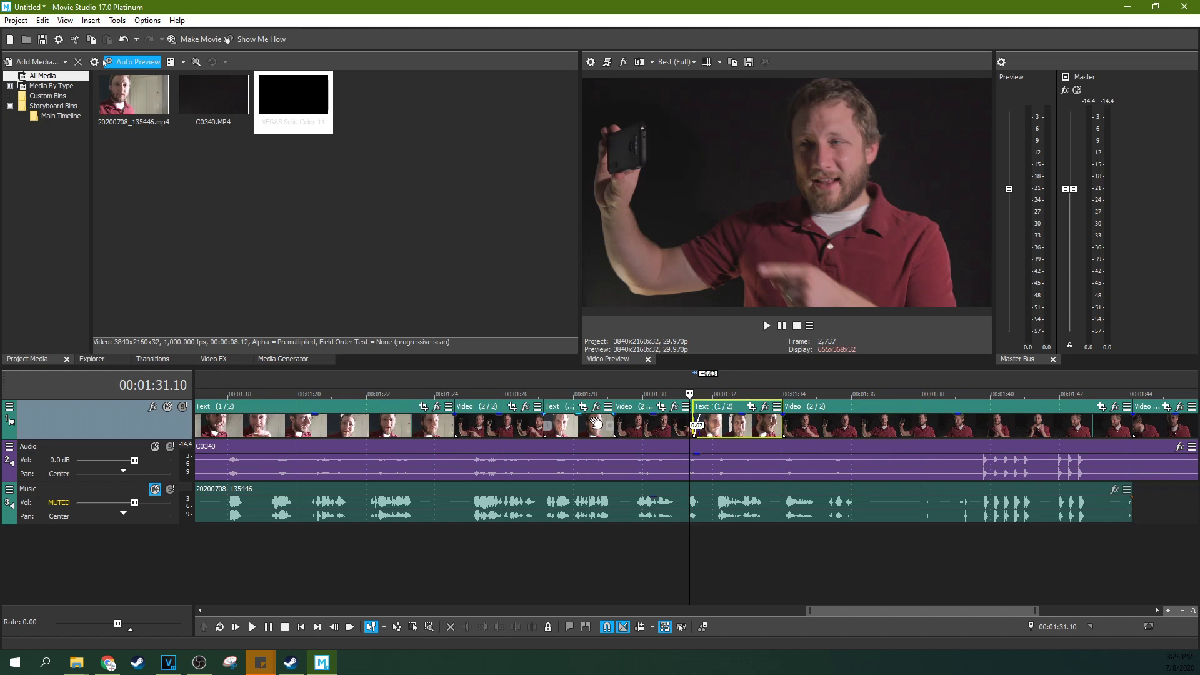
Drag a time selection from 01:24.17 to 01:34.06, about 9.19 seconds
drag(455, 383, 789, 406)
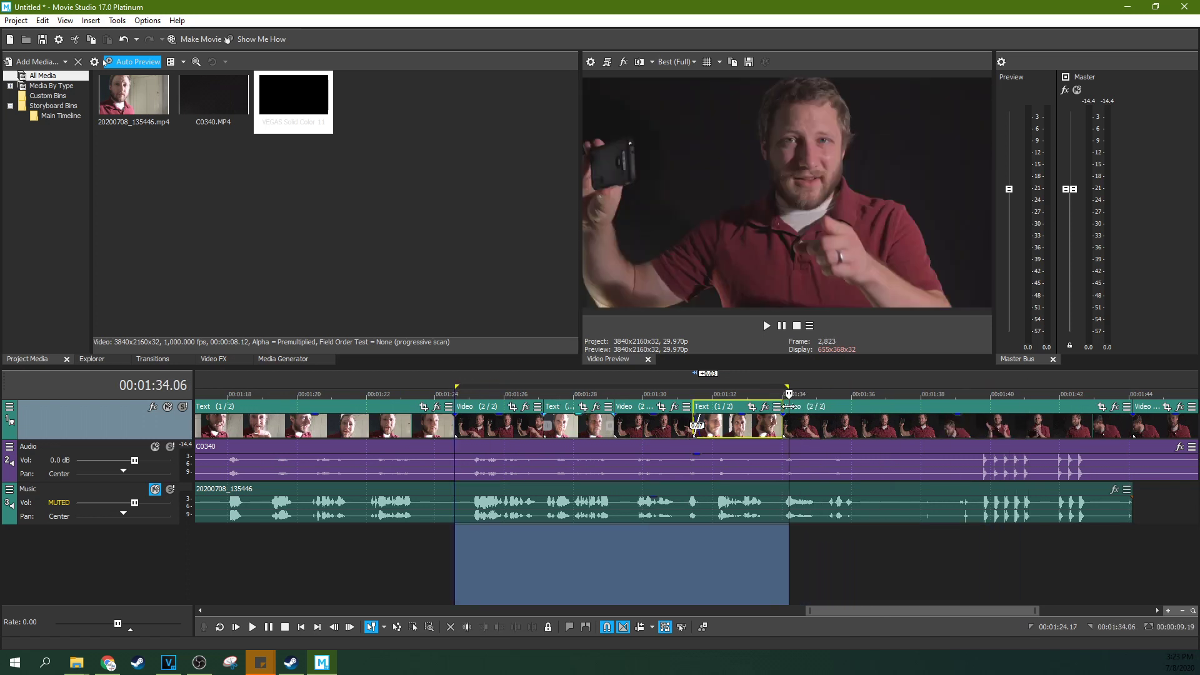